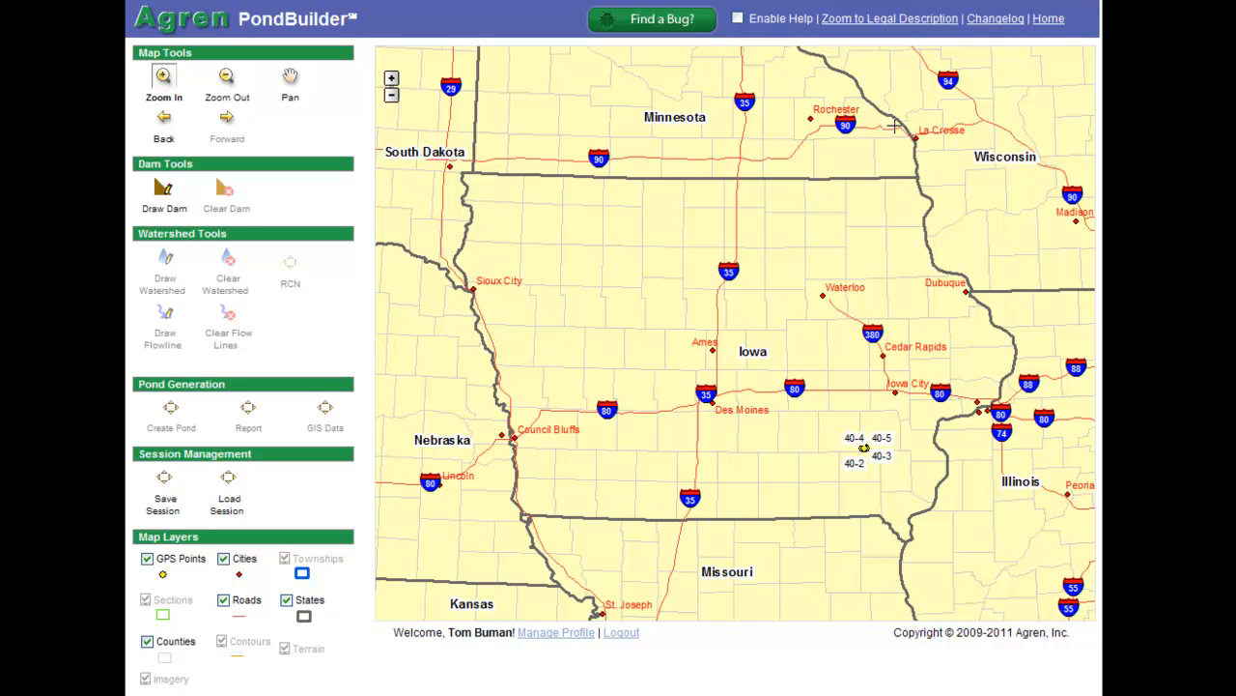
Zoom the map by legal description to Section 35, Township 82 N, Range 33 W
click(884, 20)
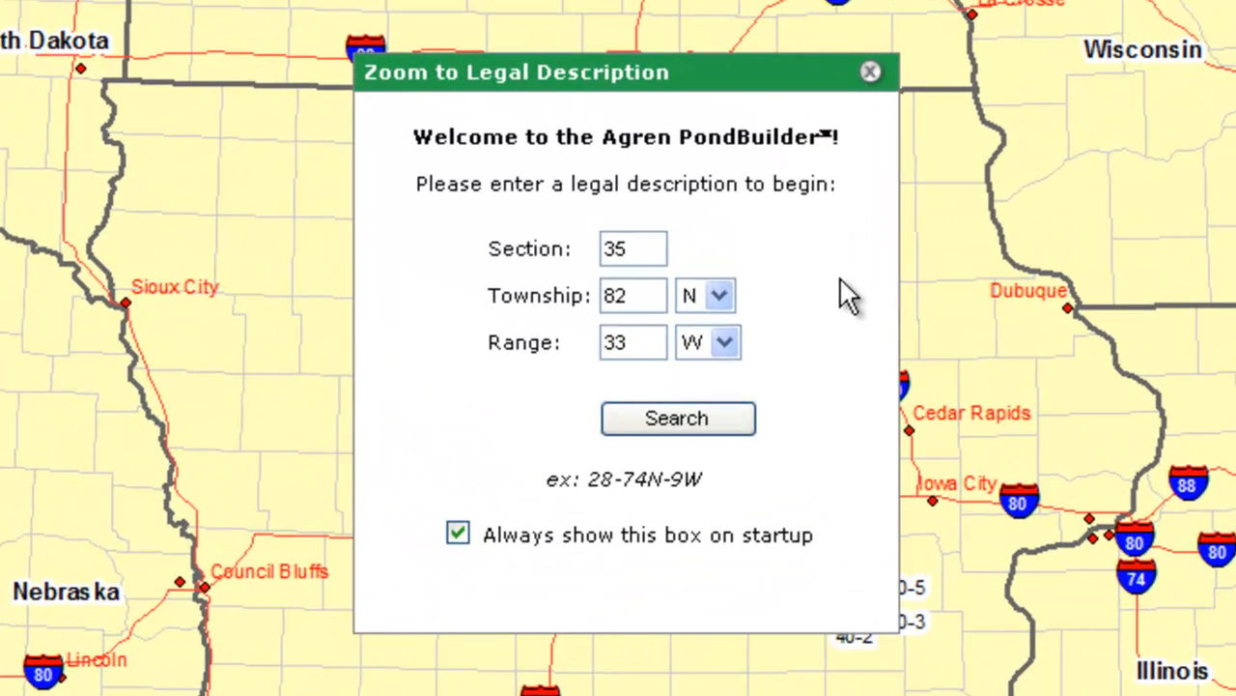
click(675, 425)
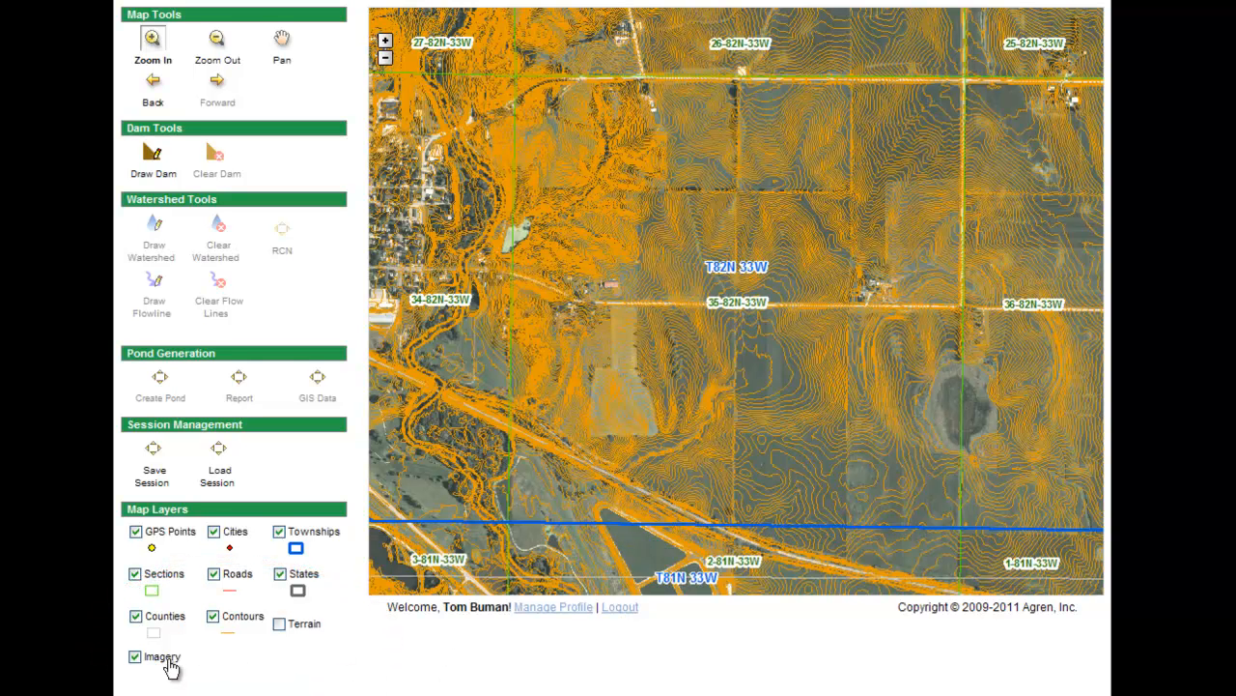
Box-zoom closer on section 35 and the east–west road crossing it
click(153, 41)
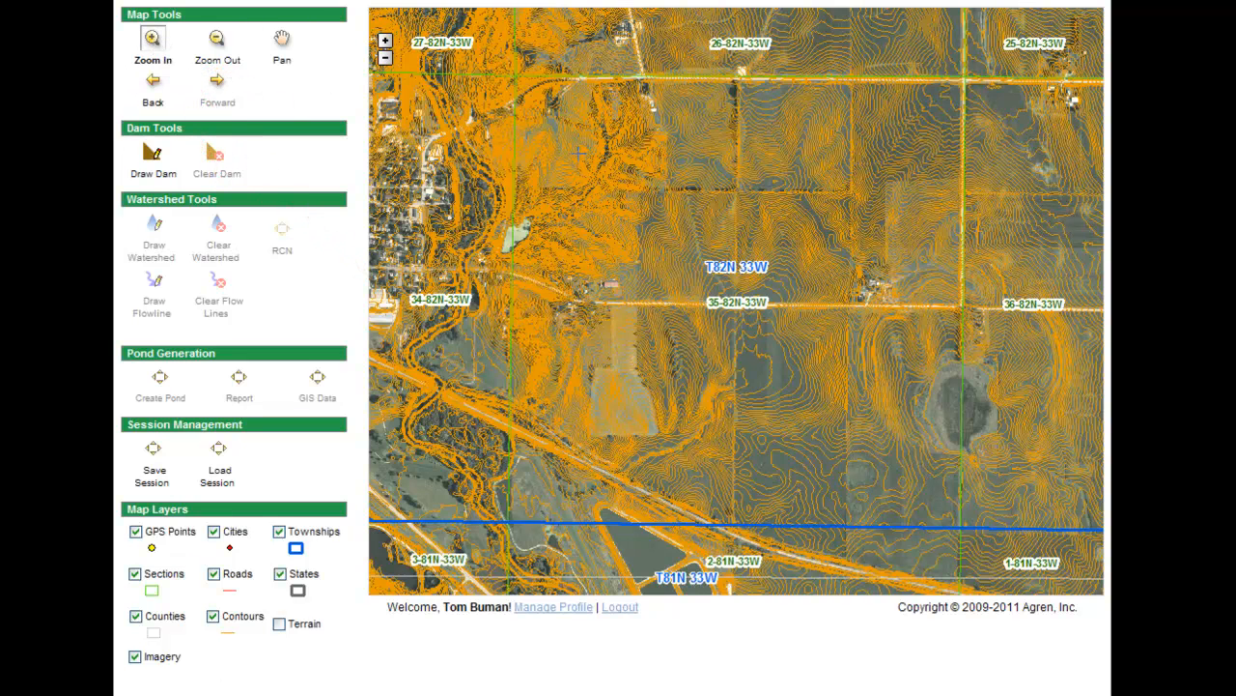
drag(579, 155, 894, 453)
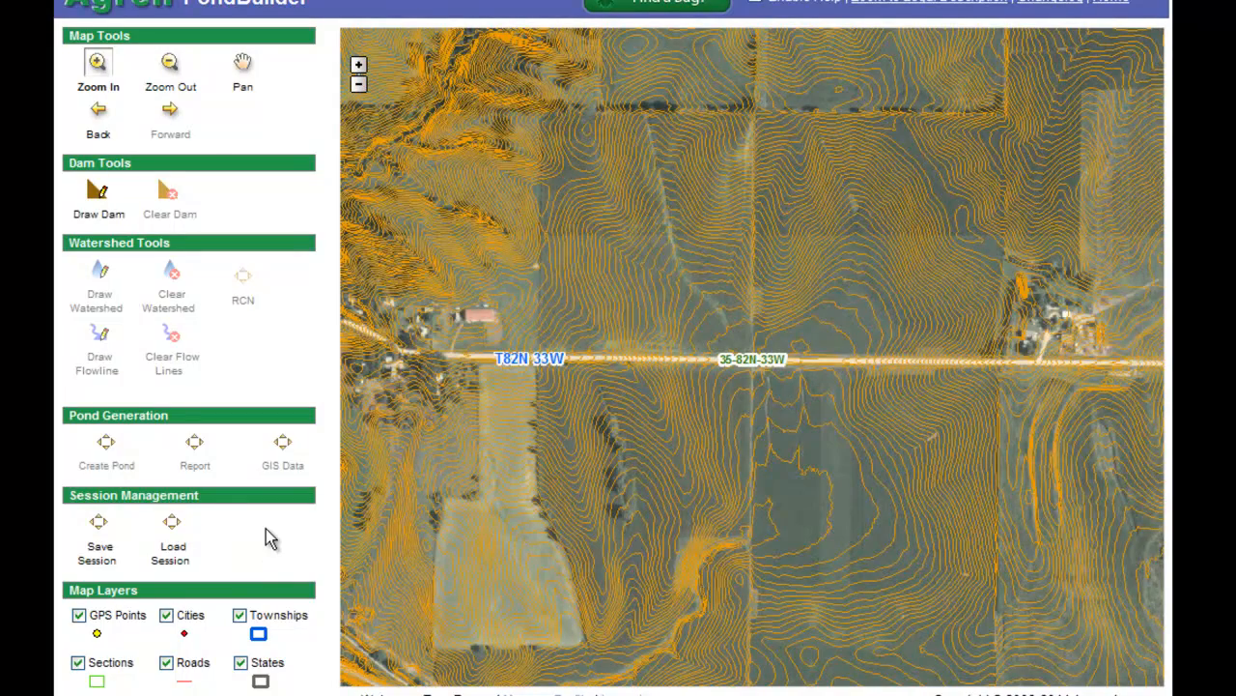
Draw a dam line across the drainage just south of the road
click(98, 195)
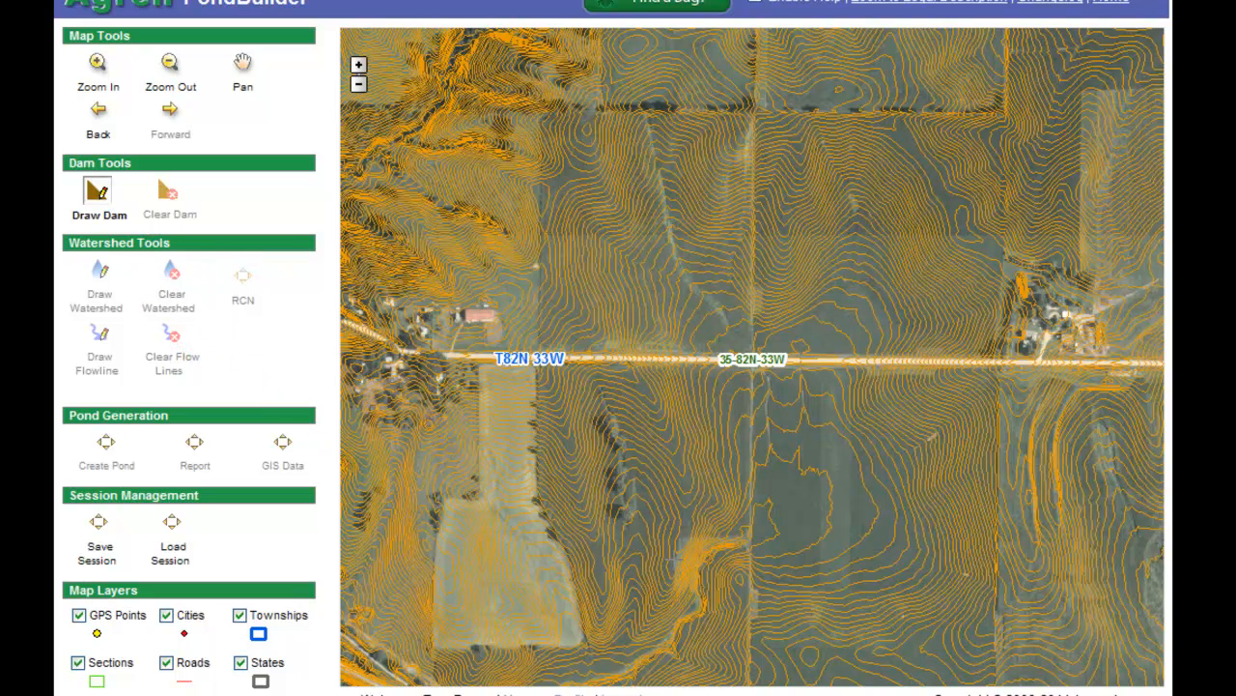
drag(695, 564, 734, 579)
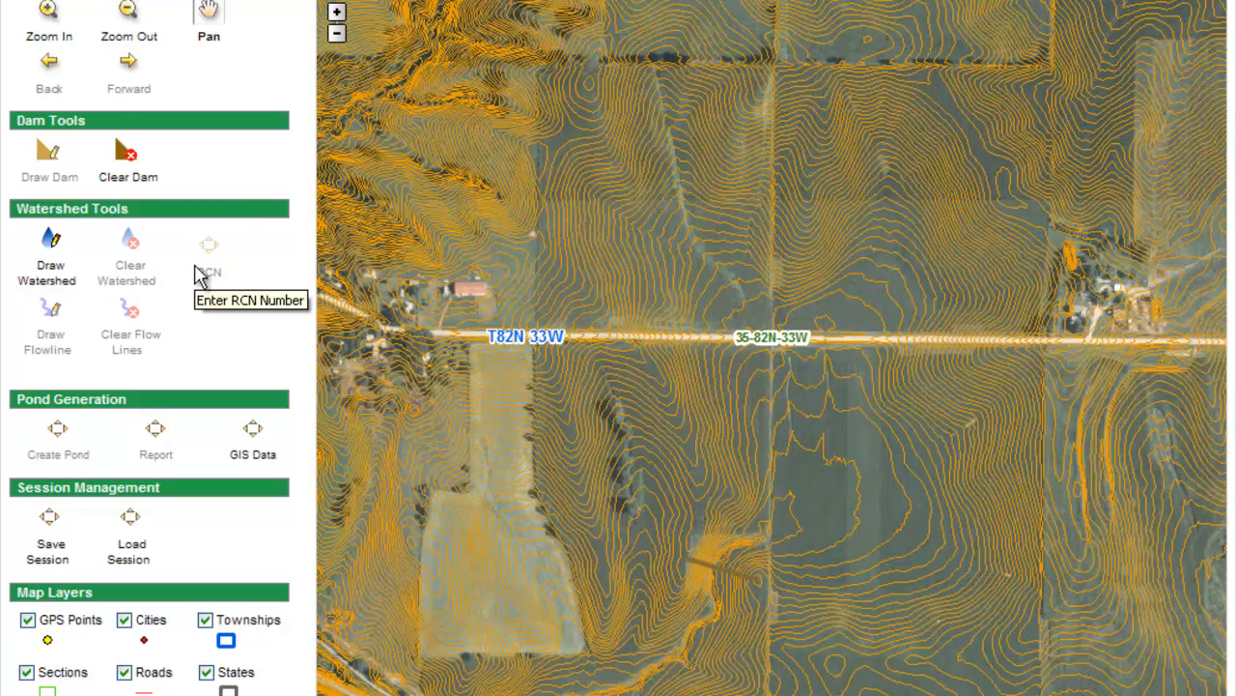
Start the watershed outline at both dam ends and trace its east boundary north past the road
click(52, 256)
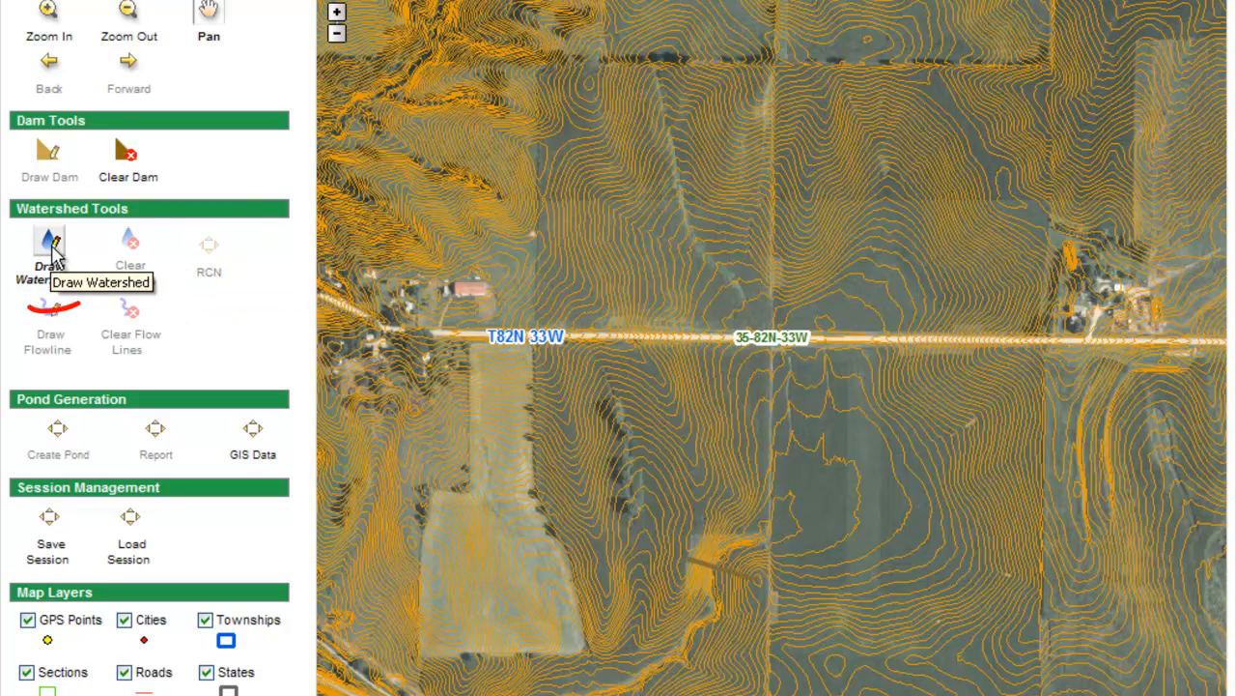
click(55, 251)
click(686, 558)
click(759, 580)
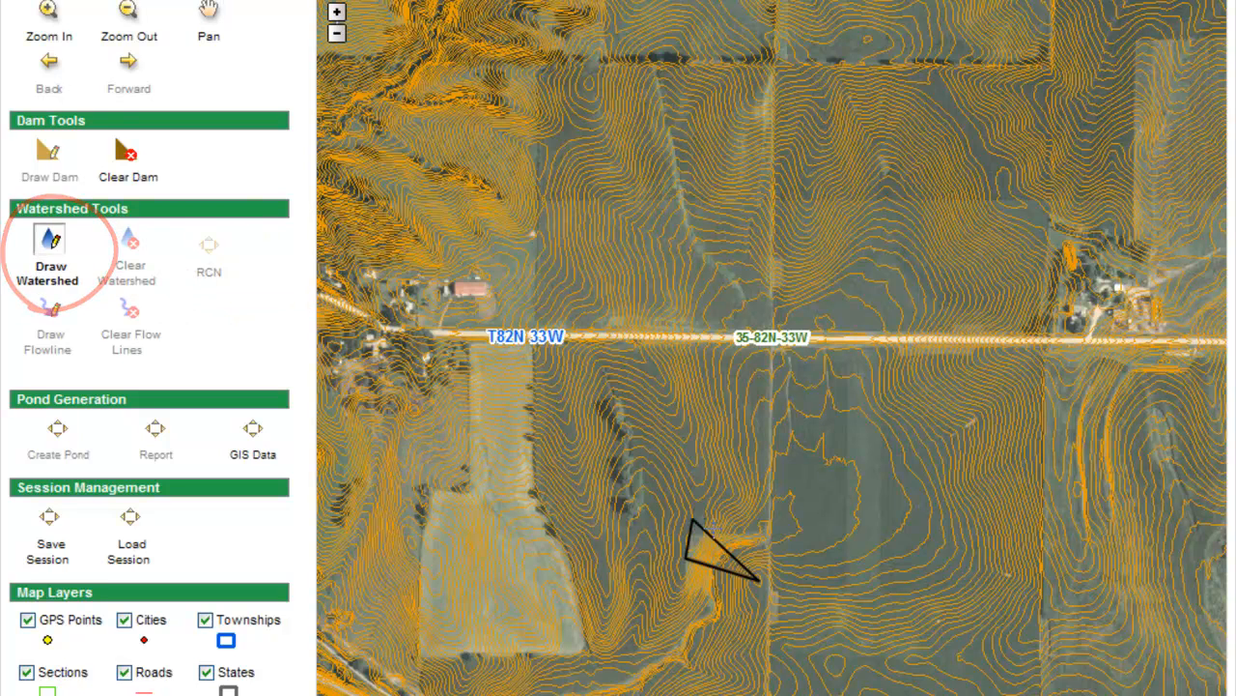
click(786, 638)
click(841, 664)
click(949, 665)
click(1039, 622)
click(1068, 521)
click(1062, 415)
click(1090, 263)
click(1057, 221)
click(1027, 199)
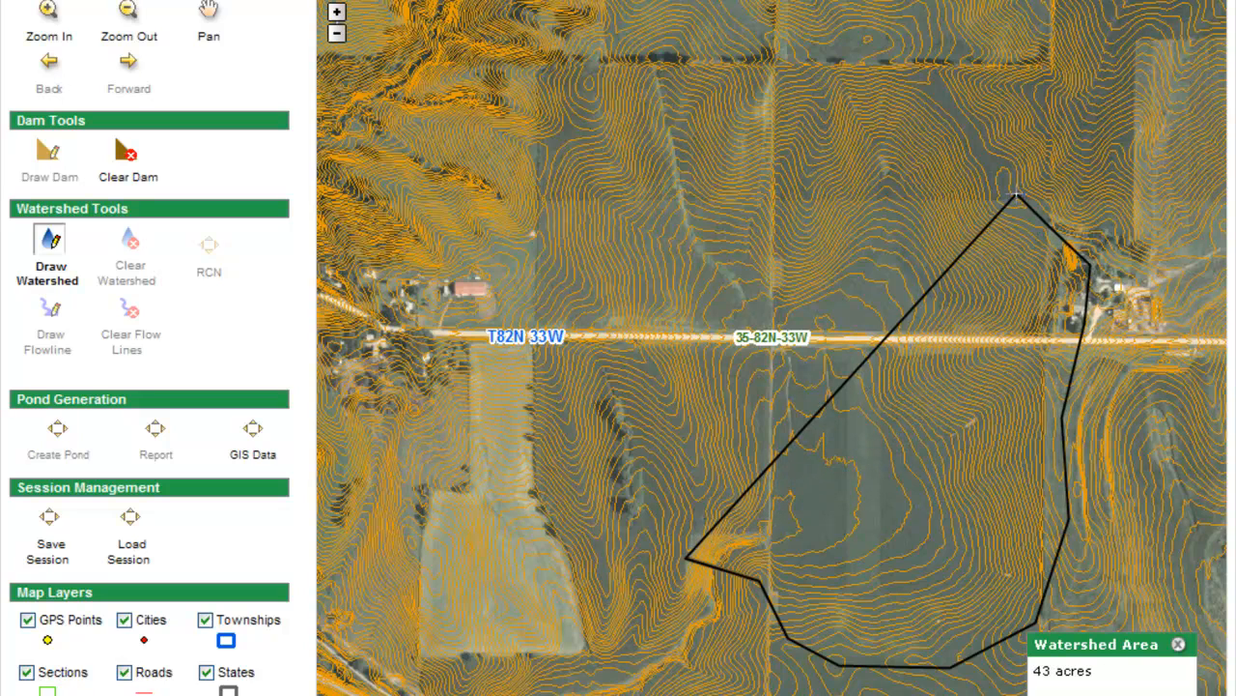
click(968, 144)
Trace the top ridge and west boundary back to the dam, closing a 140-acre watershed
click(925, 71)
click(871, 38)
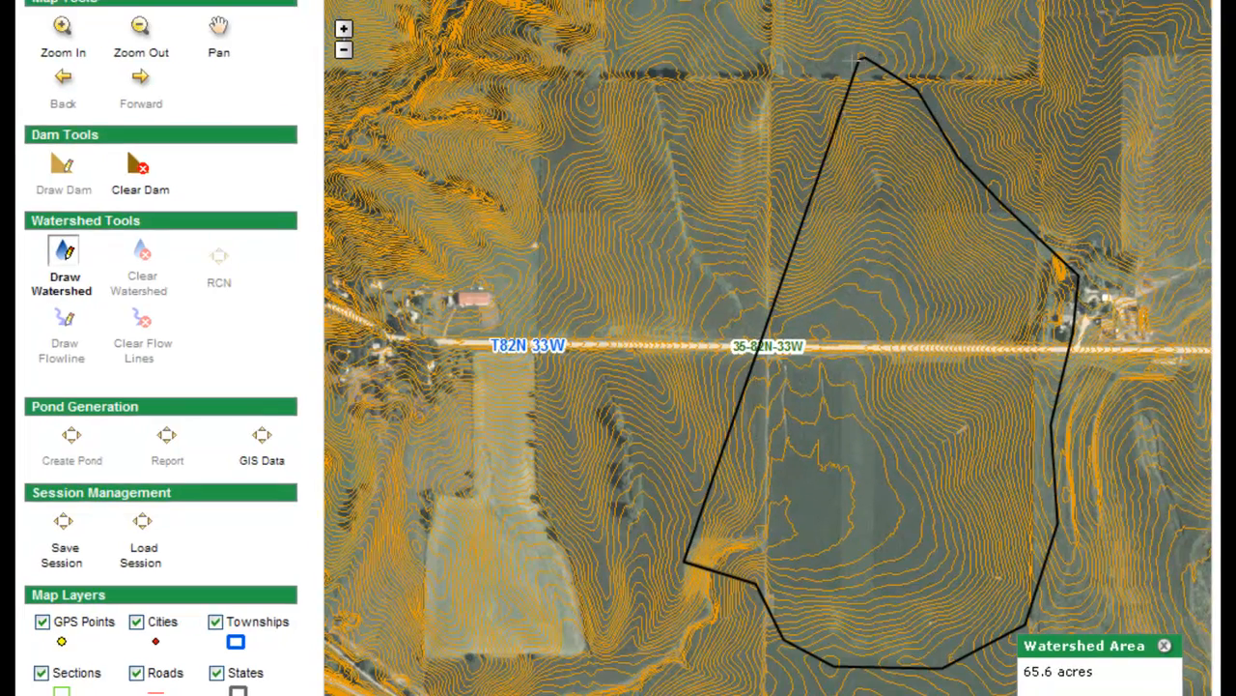
click(824, 46)
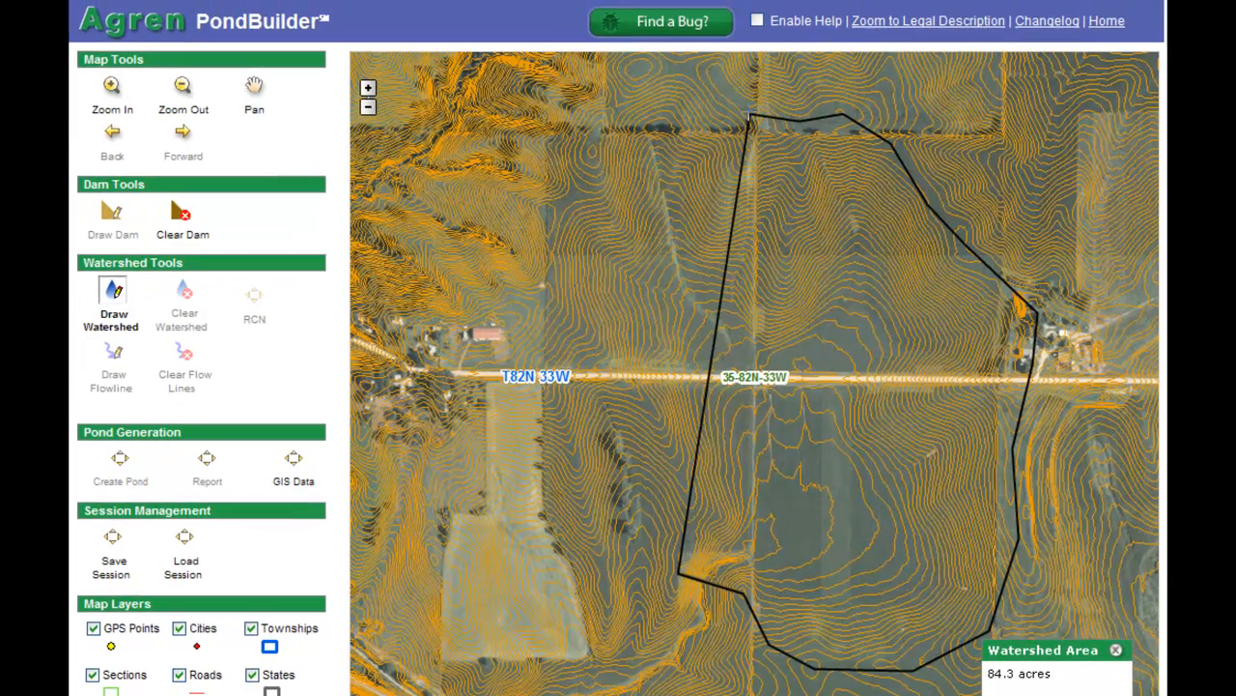
click(743, 105)
click(723, 74)
click(664, 67)
click(634, 71)
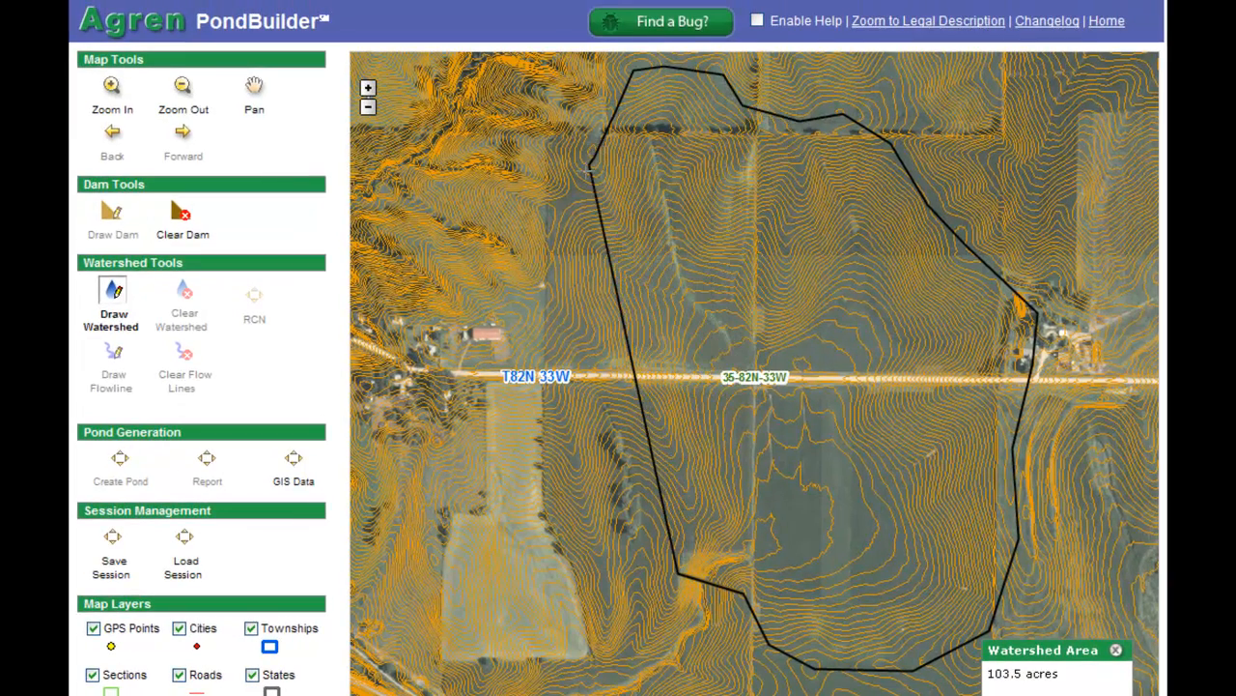
click(545, 223)
click(556, 287)
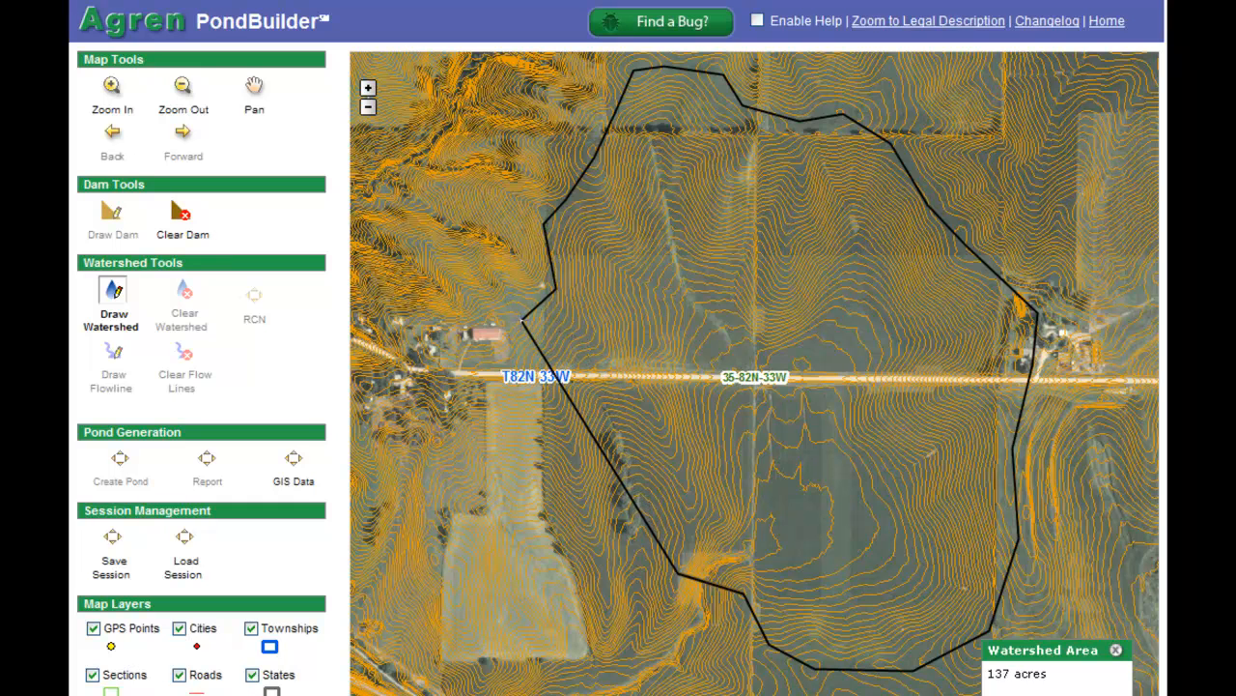
click(523, 321)
click(616, 450)
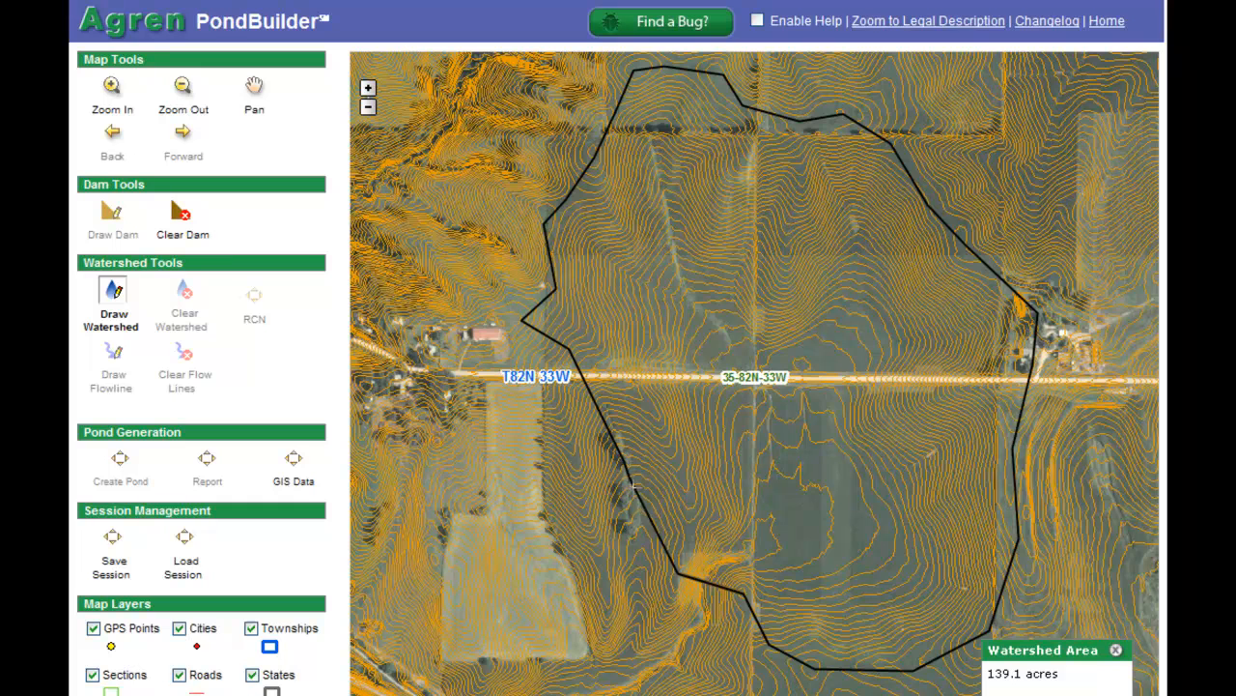
double_click(646, 549)
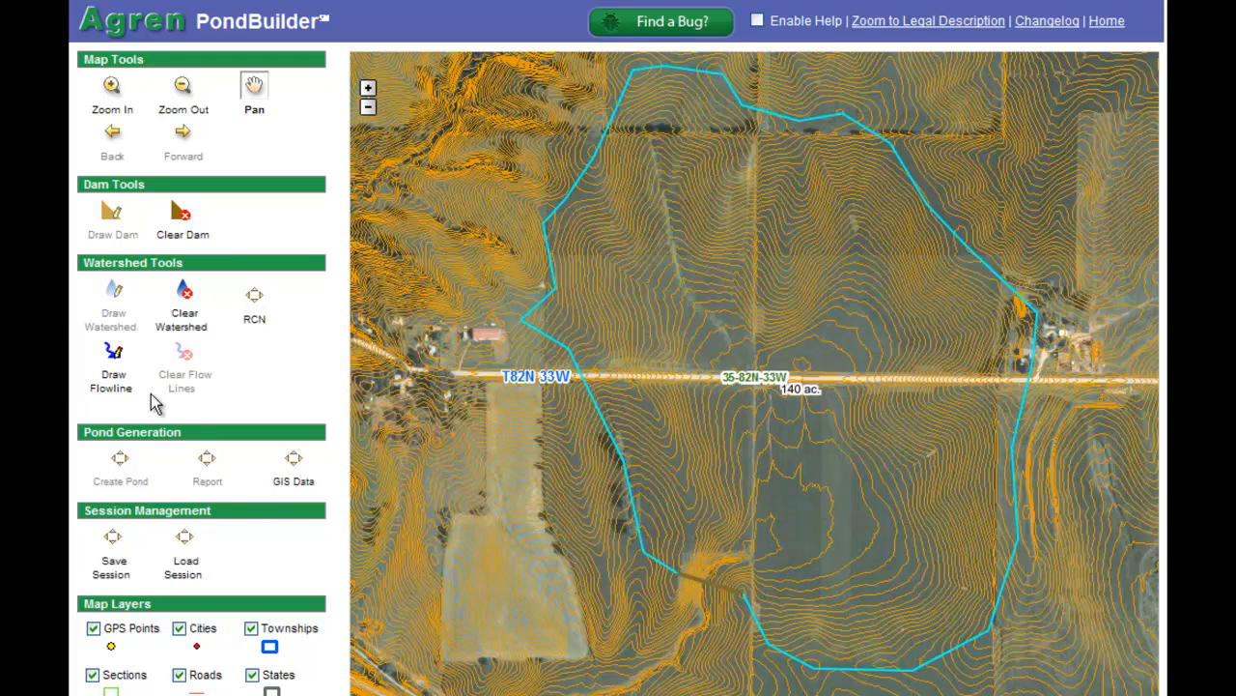
Draw two flowlines from the watershed's northern edge down to the dam
click(114, 355)
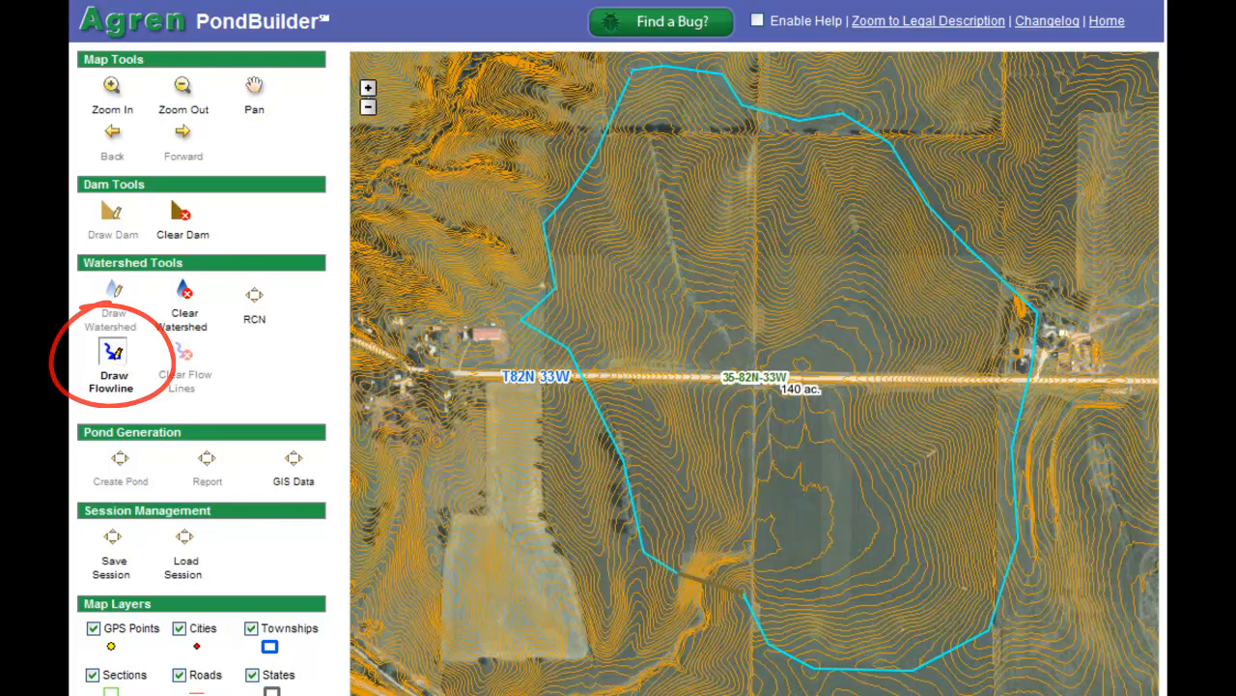
mouse_move(634, 67)
mouse_down()
mouse_move(668, 242)
mouse_move(742, 367)
mouse_move(770, 456)
mouse_move(744, 539)
mouse_move(708, 583)
mouse_up()
double_click(708, 586)
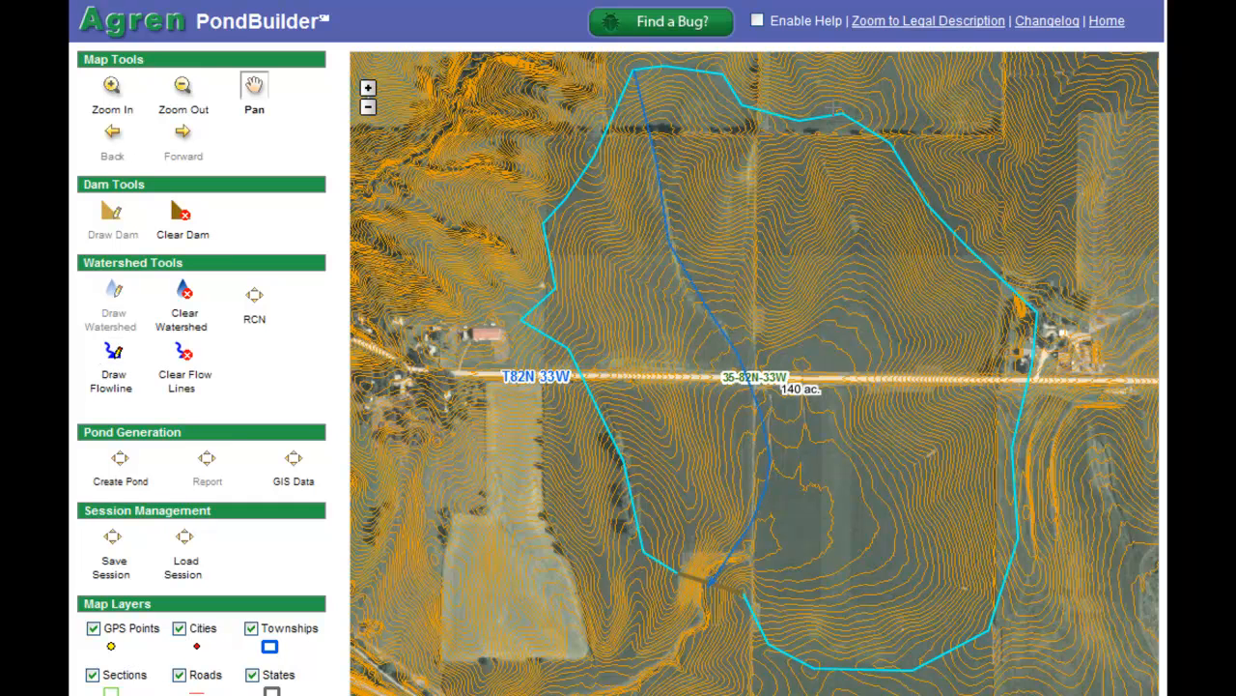
mouse_move(833, 108)
mouse_down()
mouse_move(858, 228)
mouse_move(847, 307)
mouse_move(801, 404)
mouse_move(786, 490)
mouse_move(710, 577)
mouse_up()
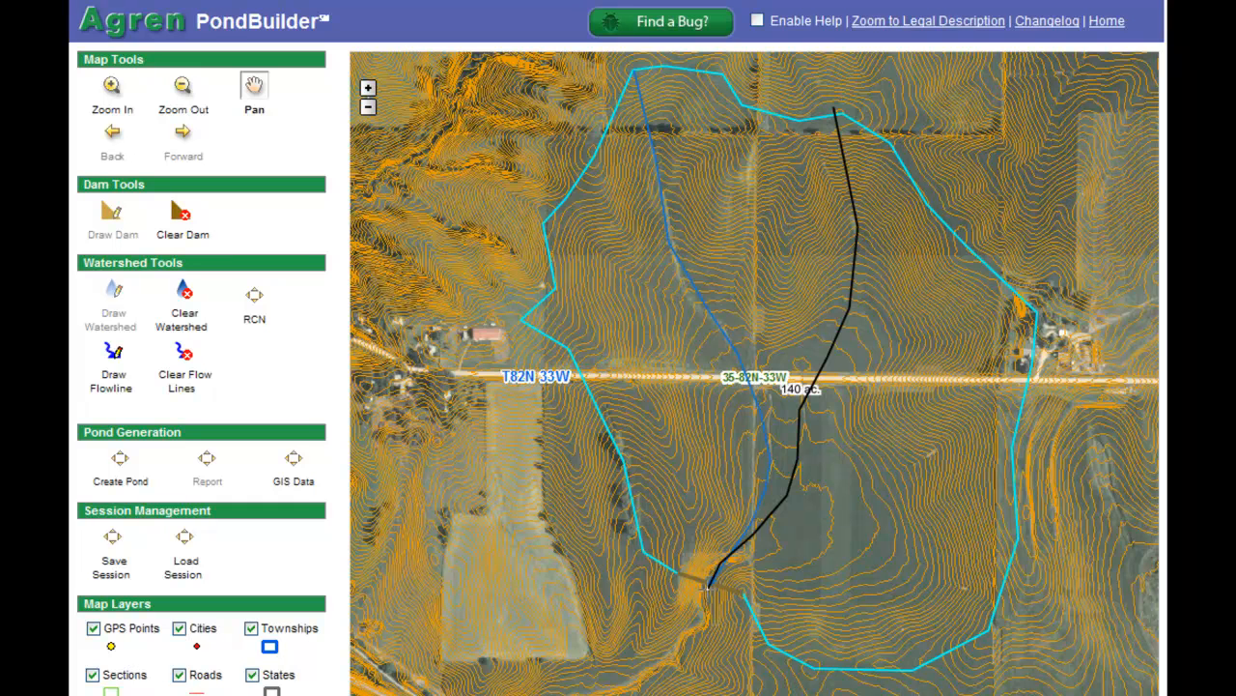
double_click(708, 586)
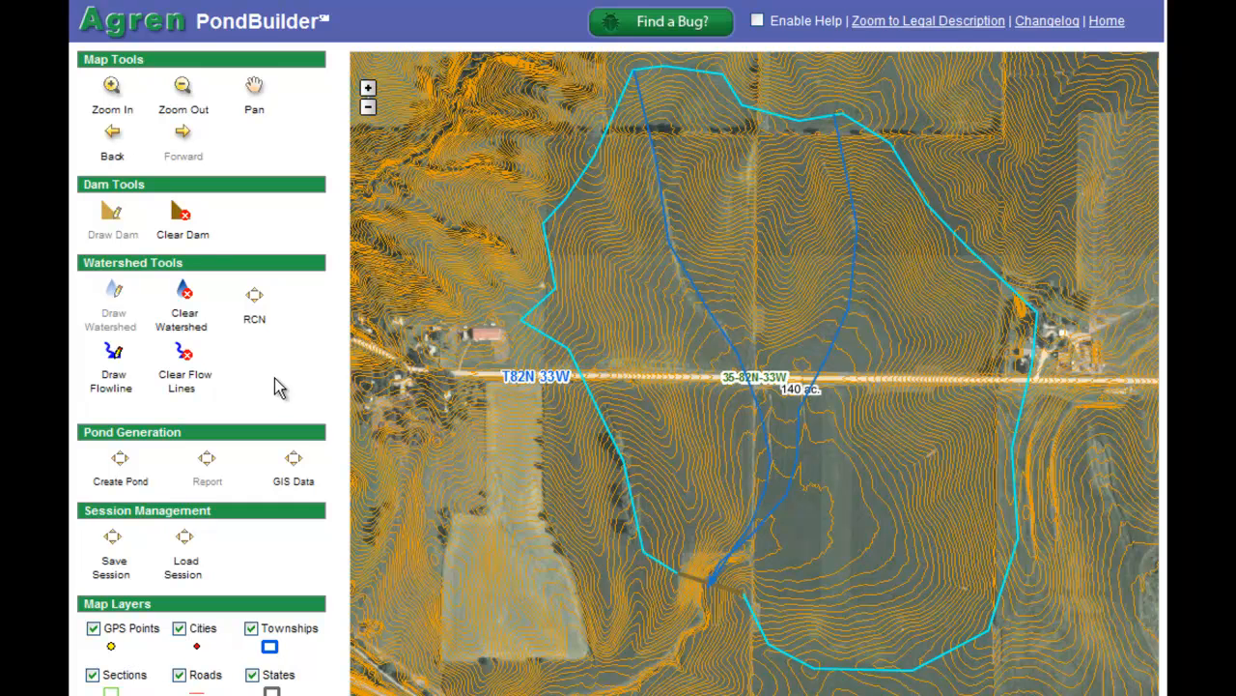
Enter a runoff curve number (RCN) of 75 for the watershed
click(255, 297)
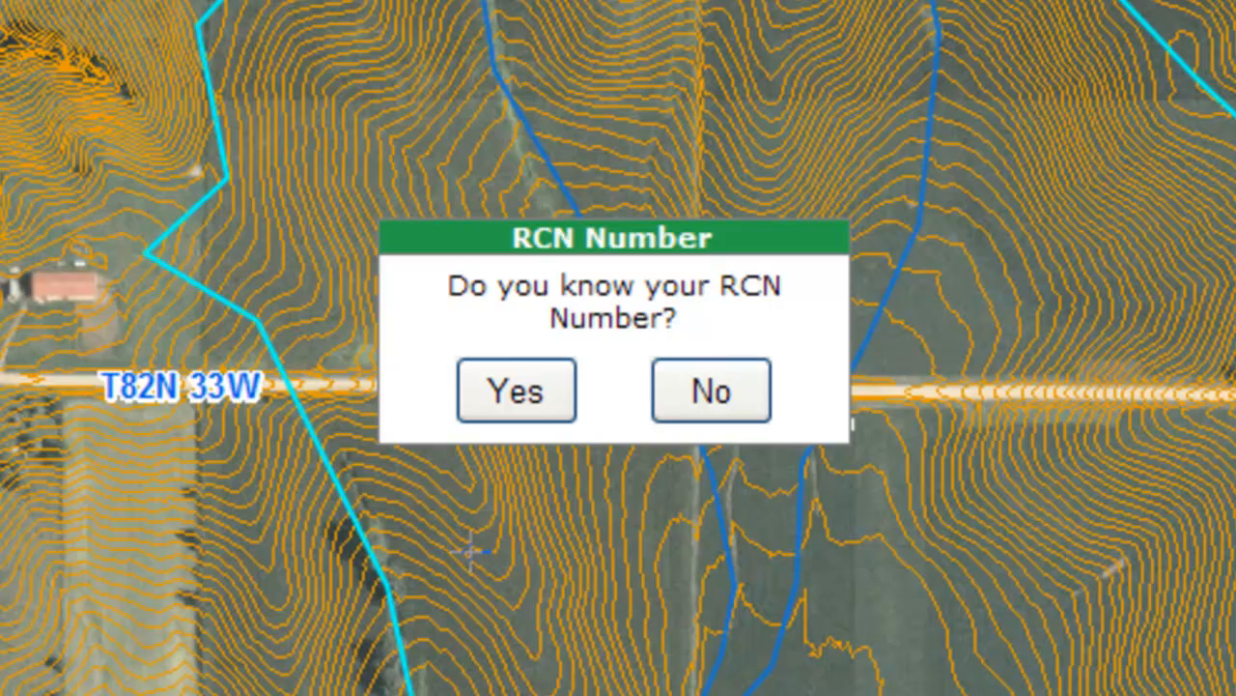
click(517, 396)
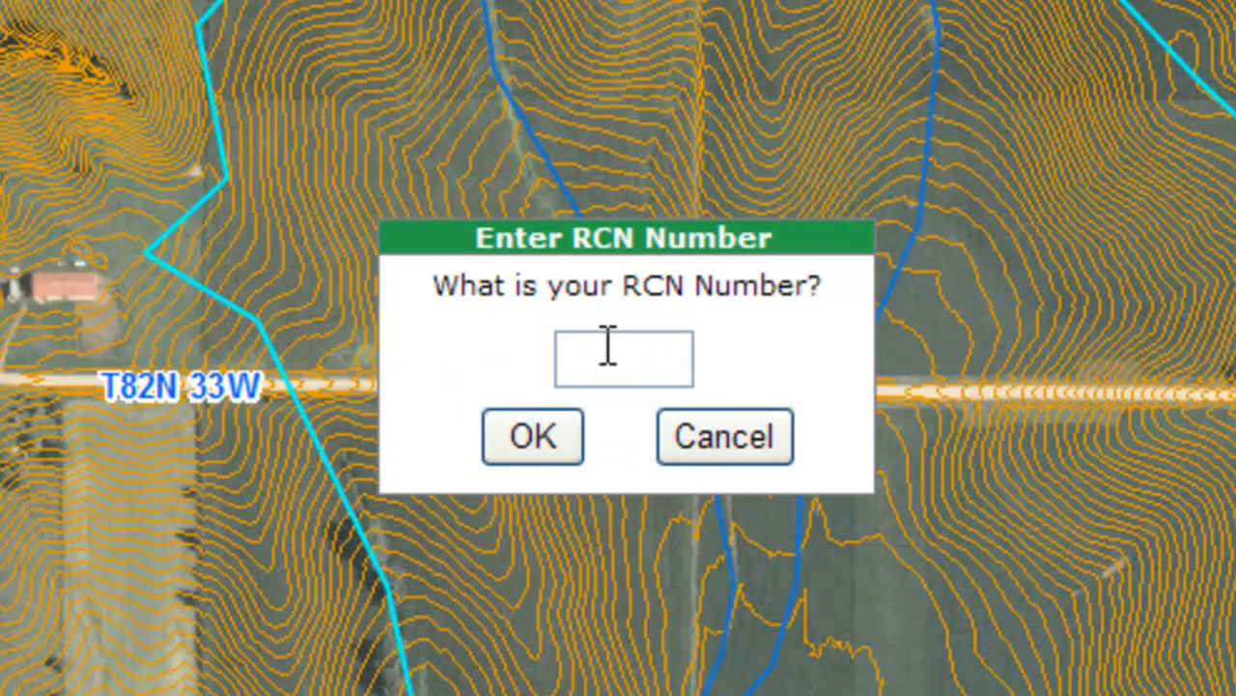
text(75)
click(539, 425)
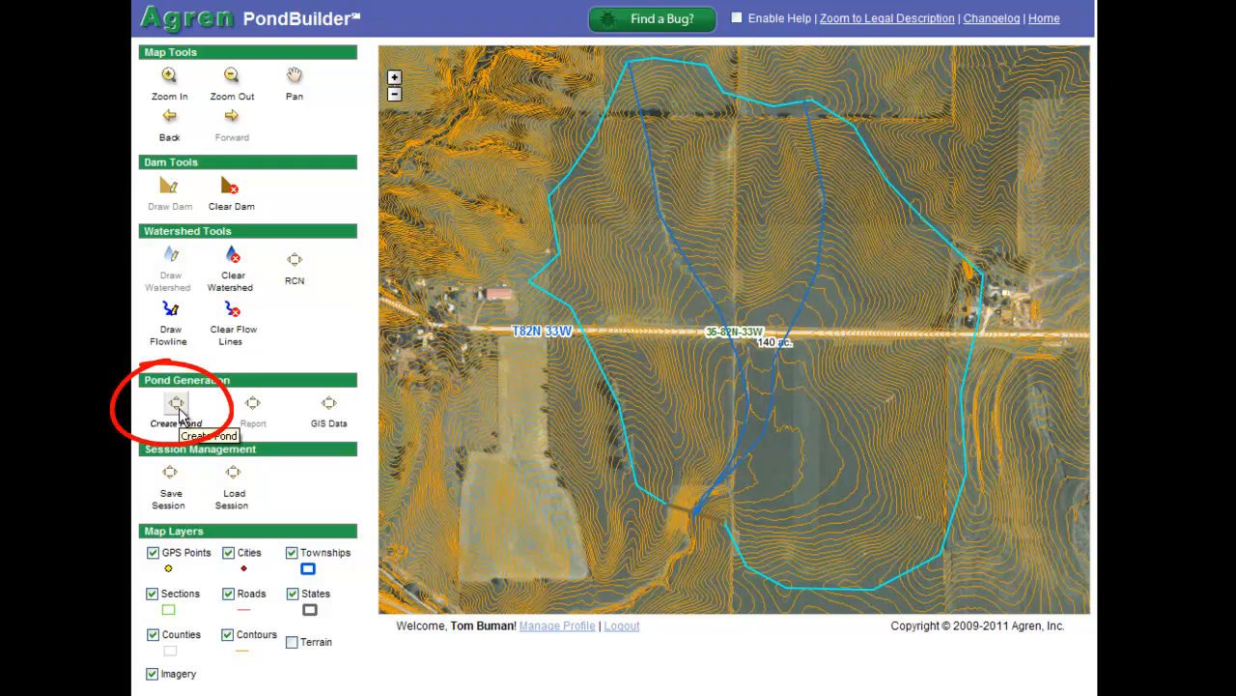
Generate pond configurations using curve number 75 and the default values
click(177, 406)
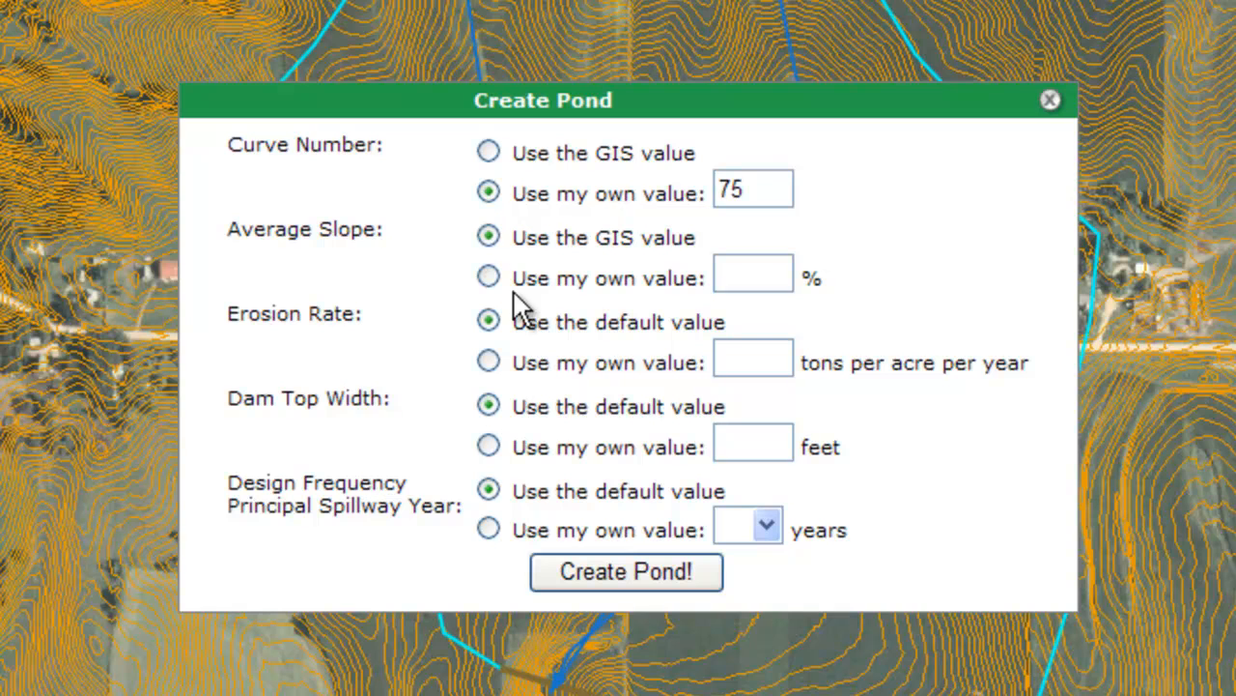
click(607, 568)
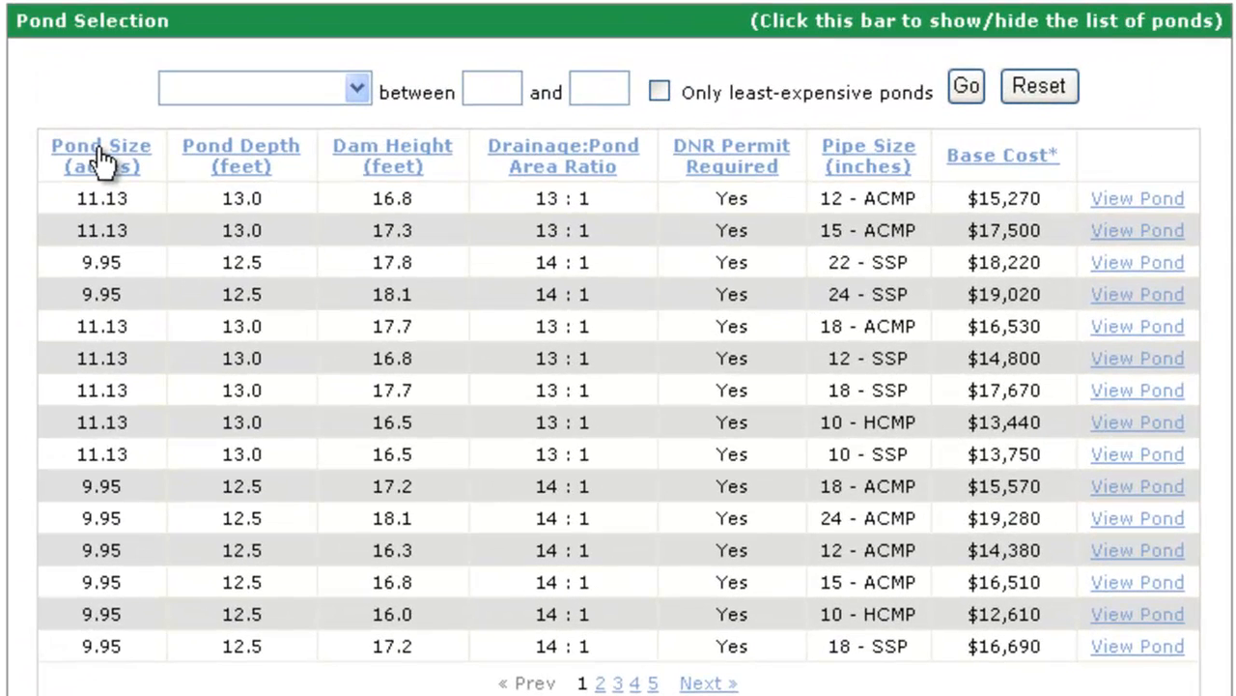
Sort ponds by size largest-first and display the top 14.72-acre pond on the map
click(425, 135)
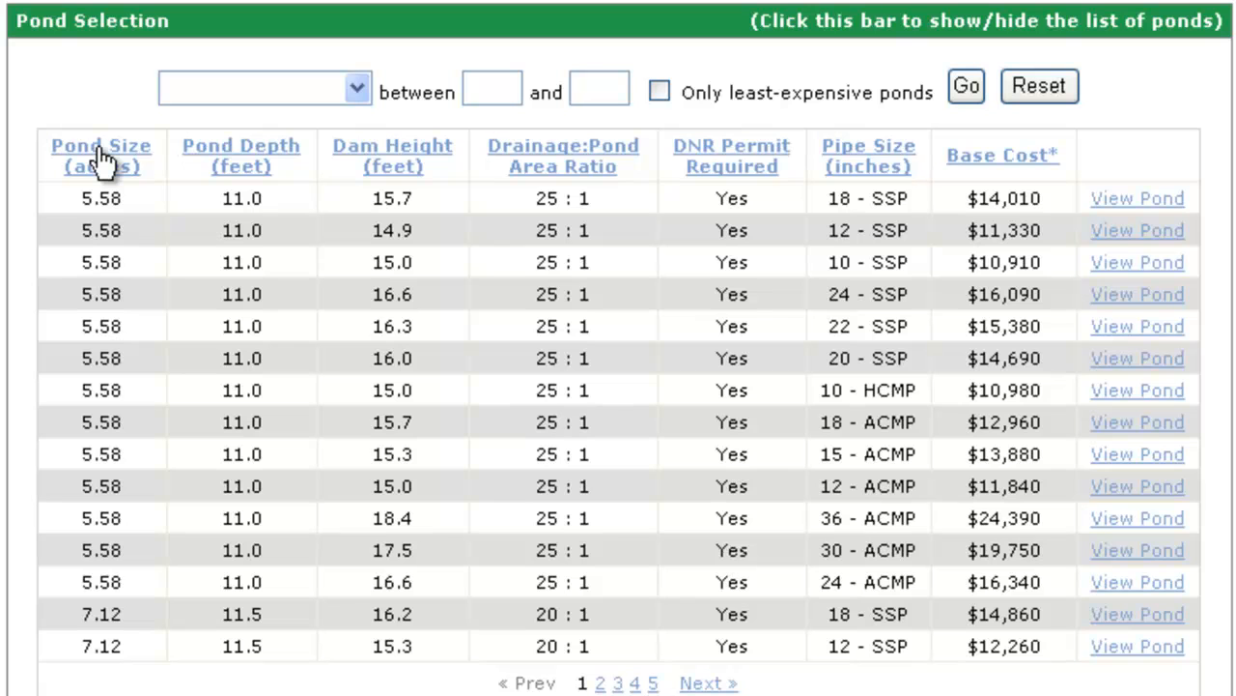
click(100, 161)
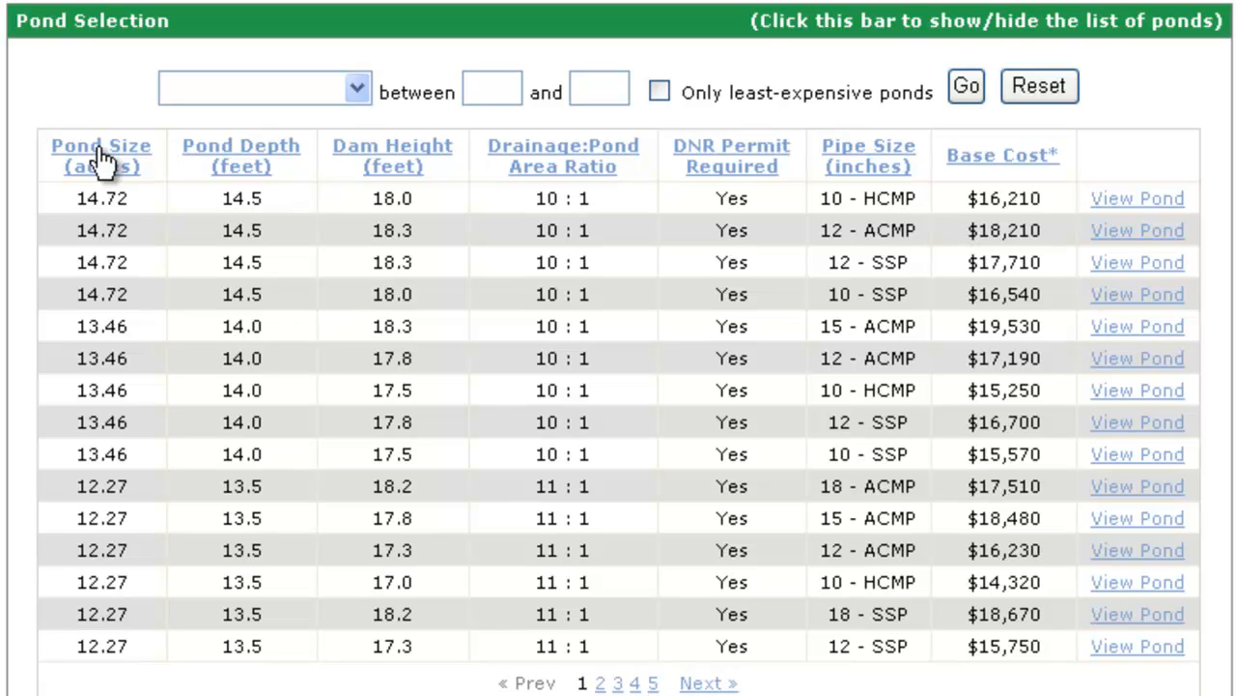
click(359, 87)
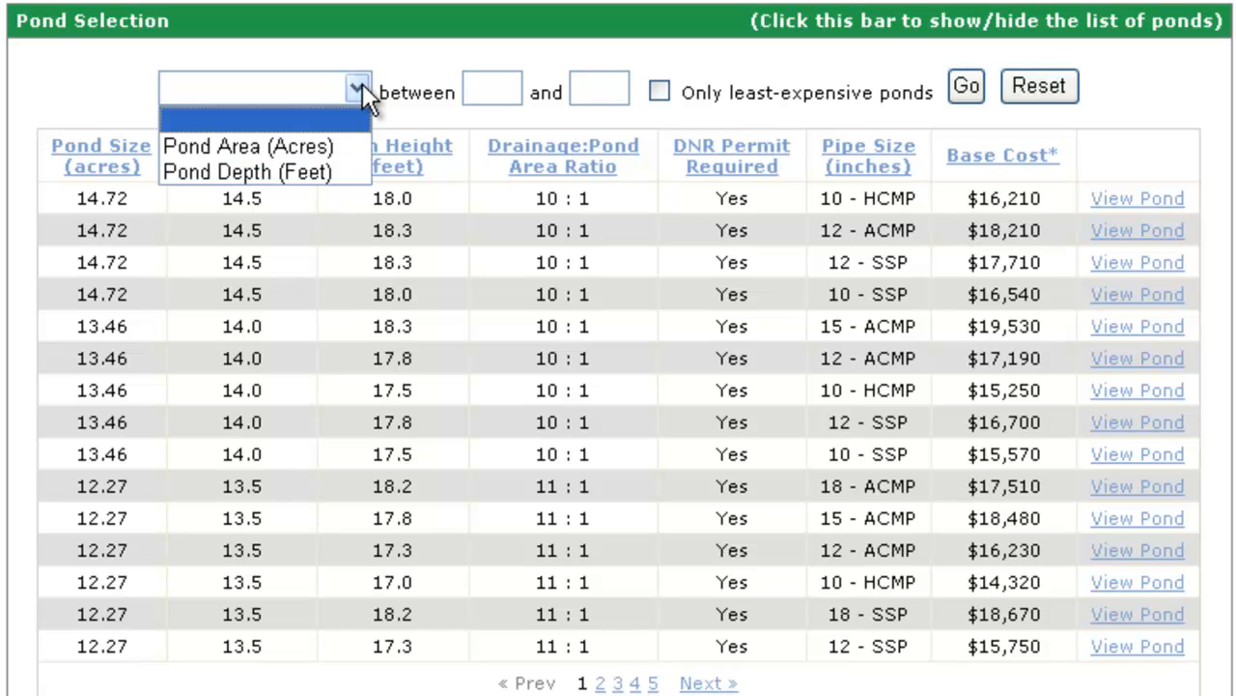
click(359, 88)
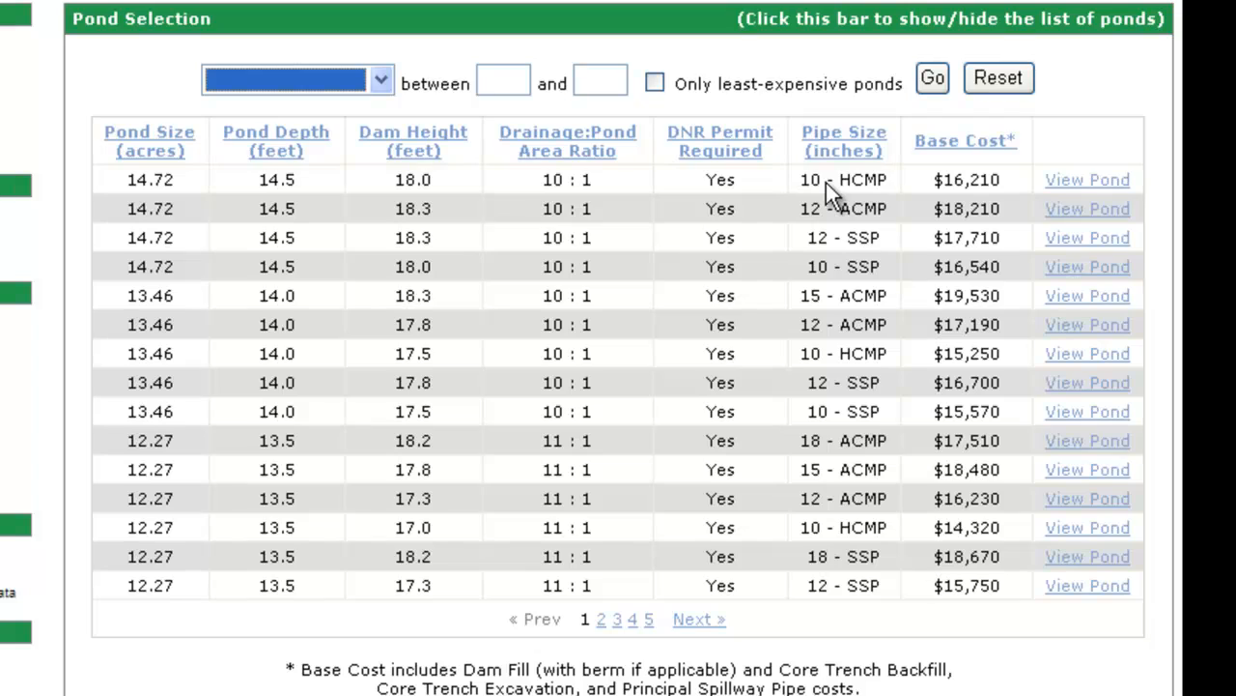
click(1080, 181)
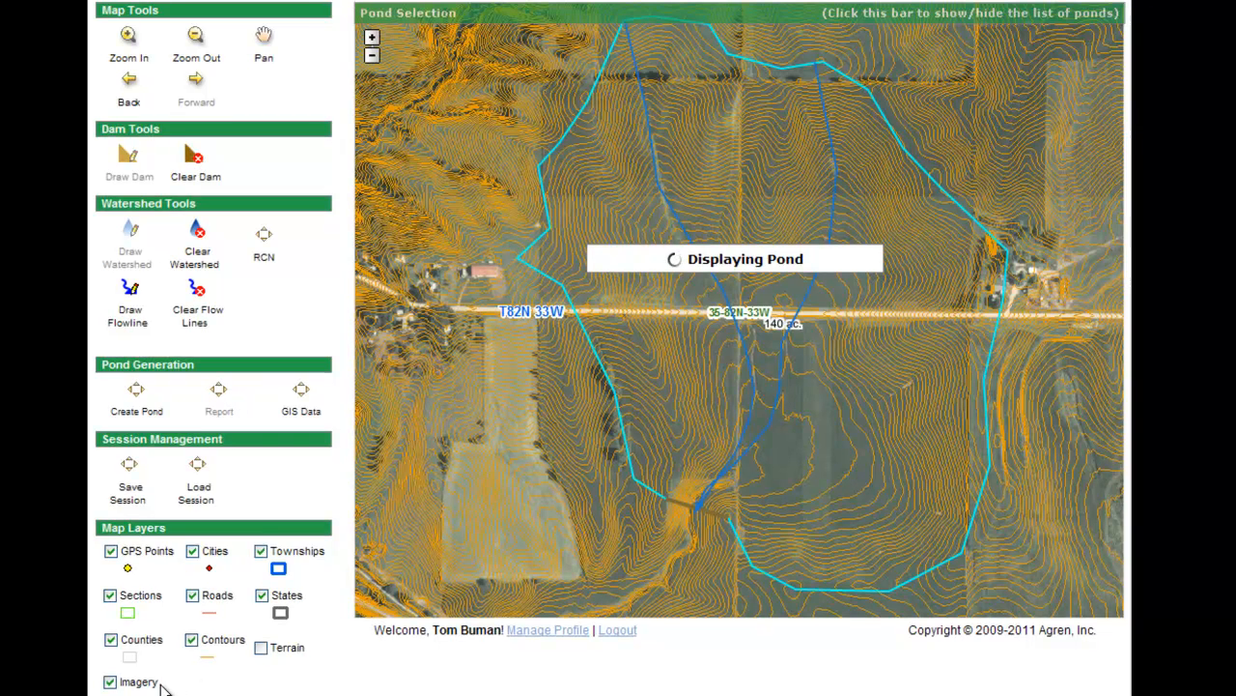
Turn off the Contours layer, toggle the pond list on and off, and bring up Create Report
click(193, 642)
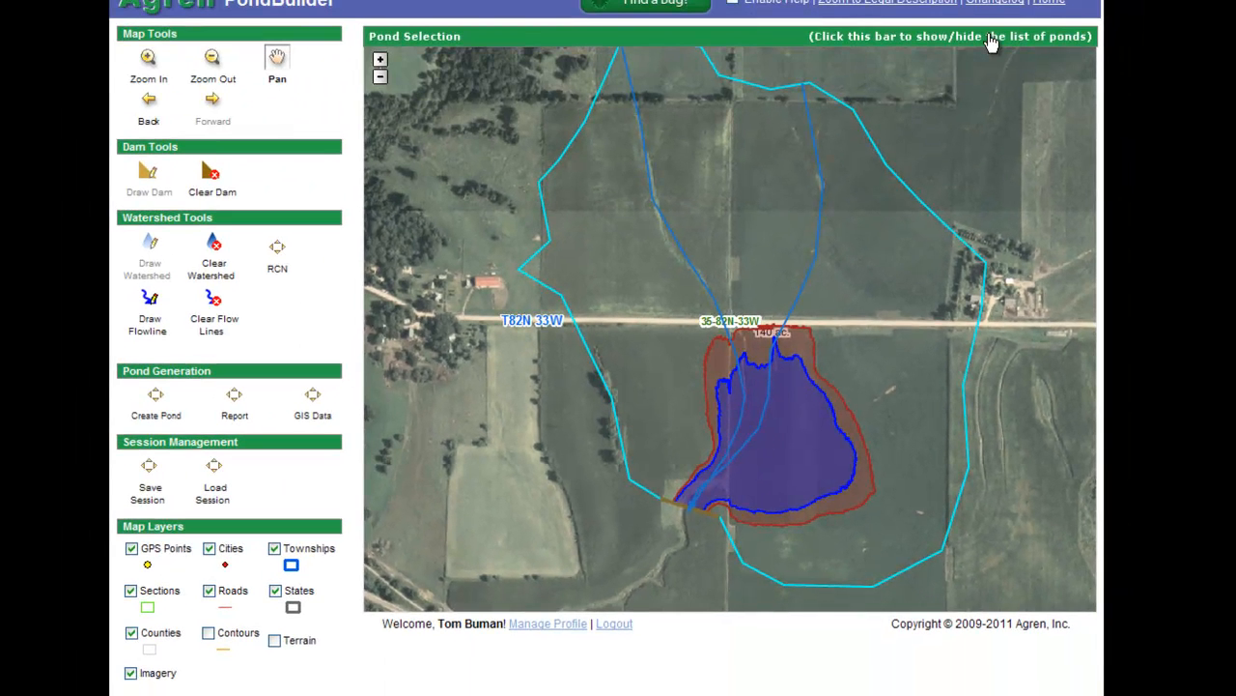
click(992, 41)
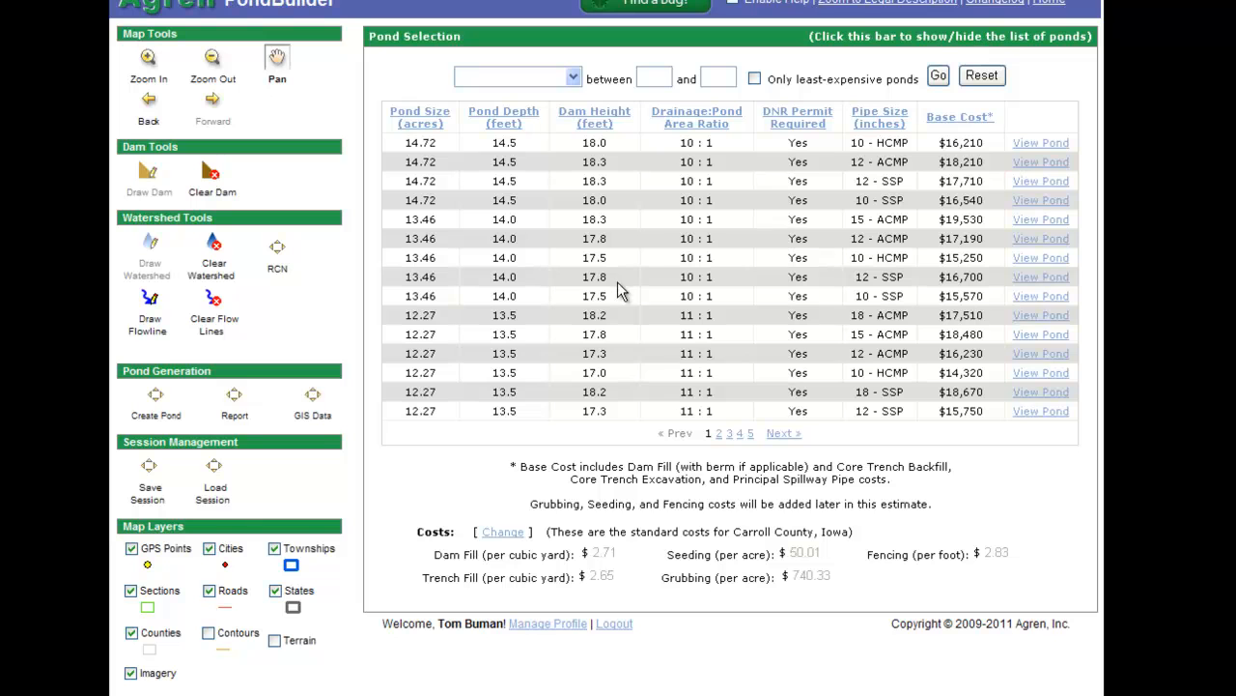
click(1046, 41)
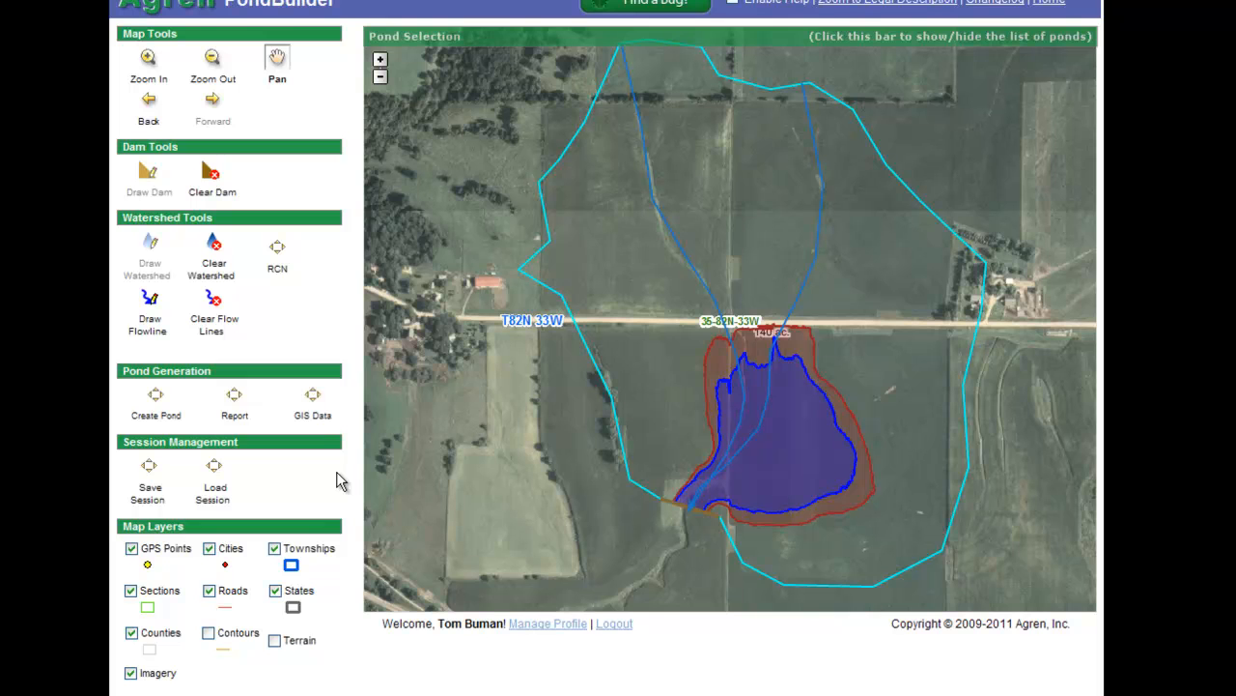
click(234, 397)
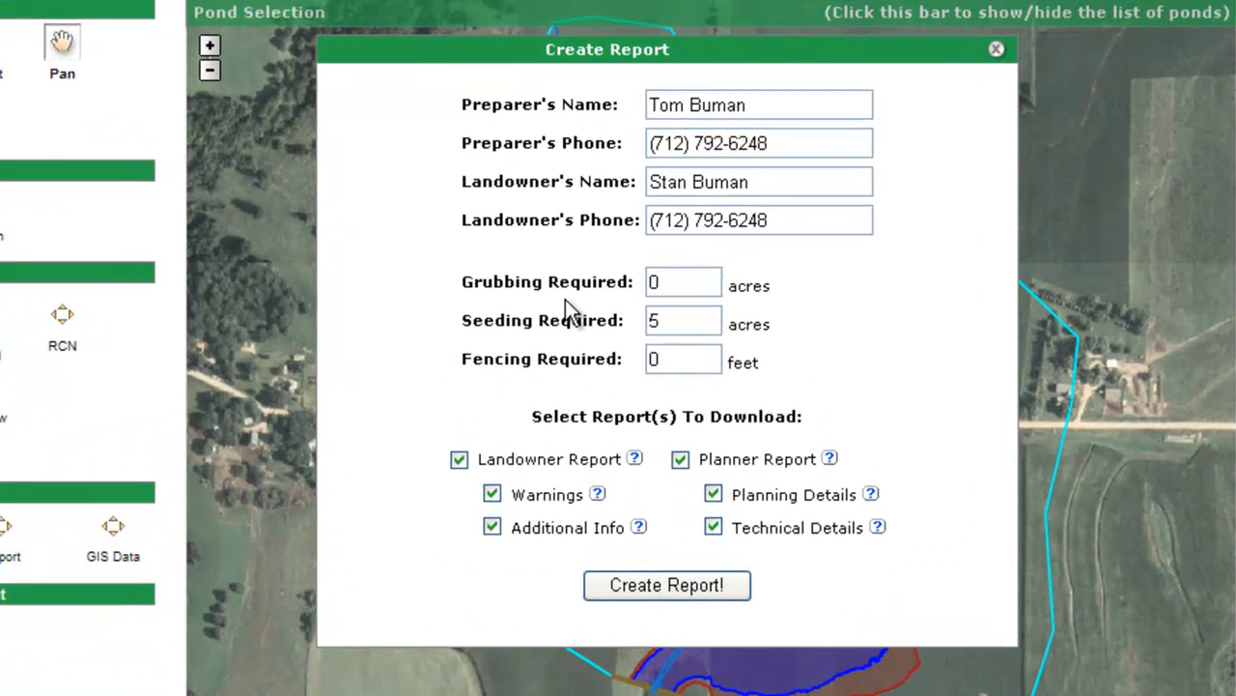
Generate the landowner and planner reports with the prefilled values and open the PDF
click(669, 587)
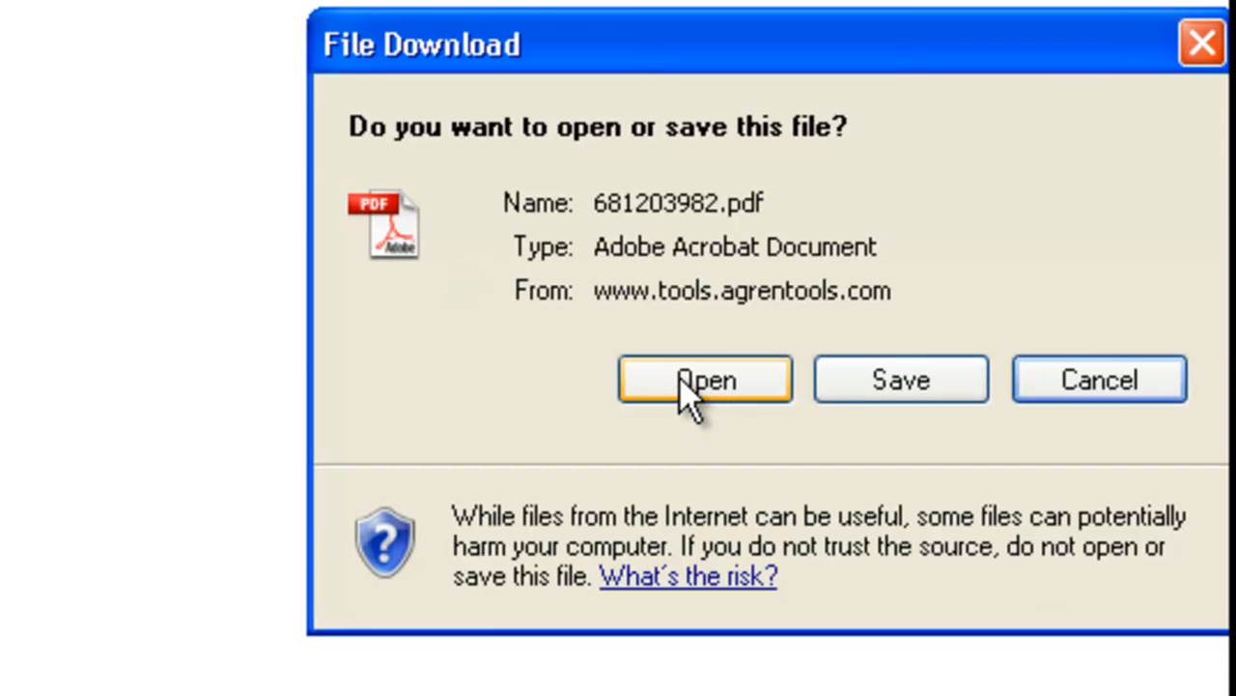
click(689, 391)
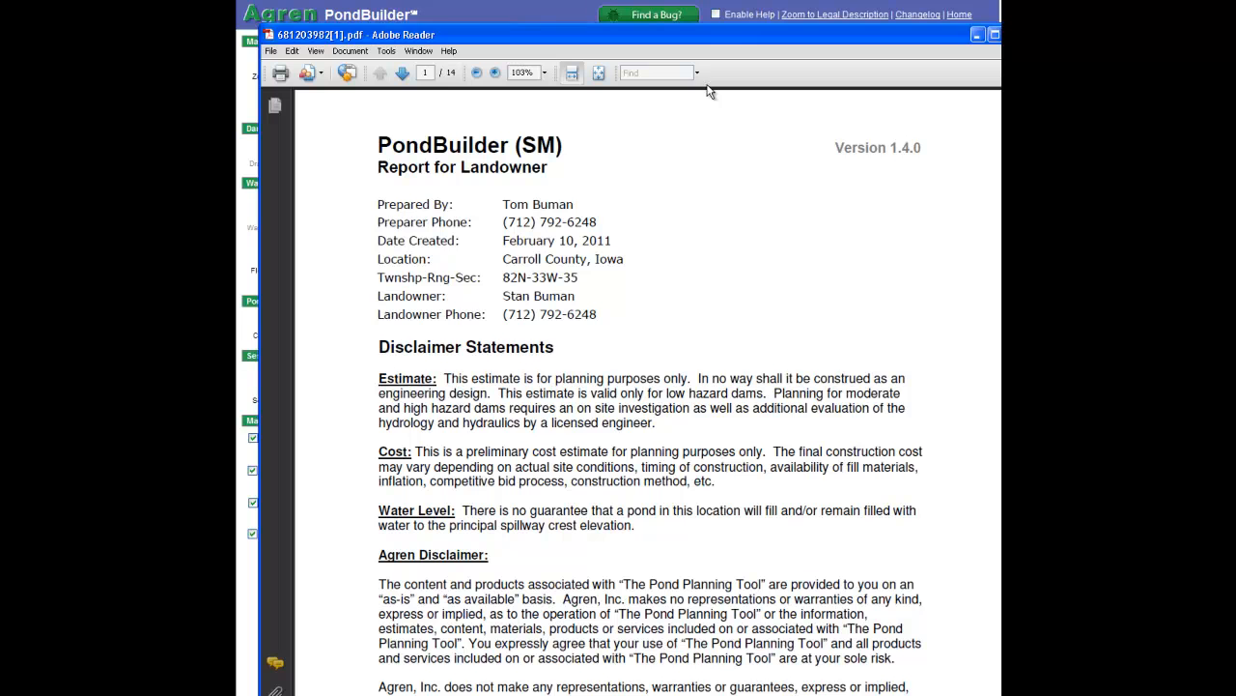
Maximize Adobe Reader, scroll through the 14-page pond report, then minimize it to return to the map
double_click(724, 33)
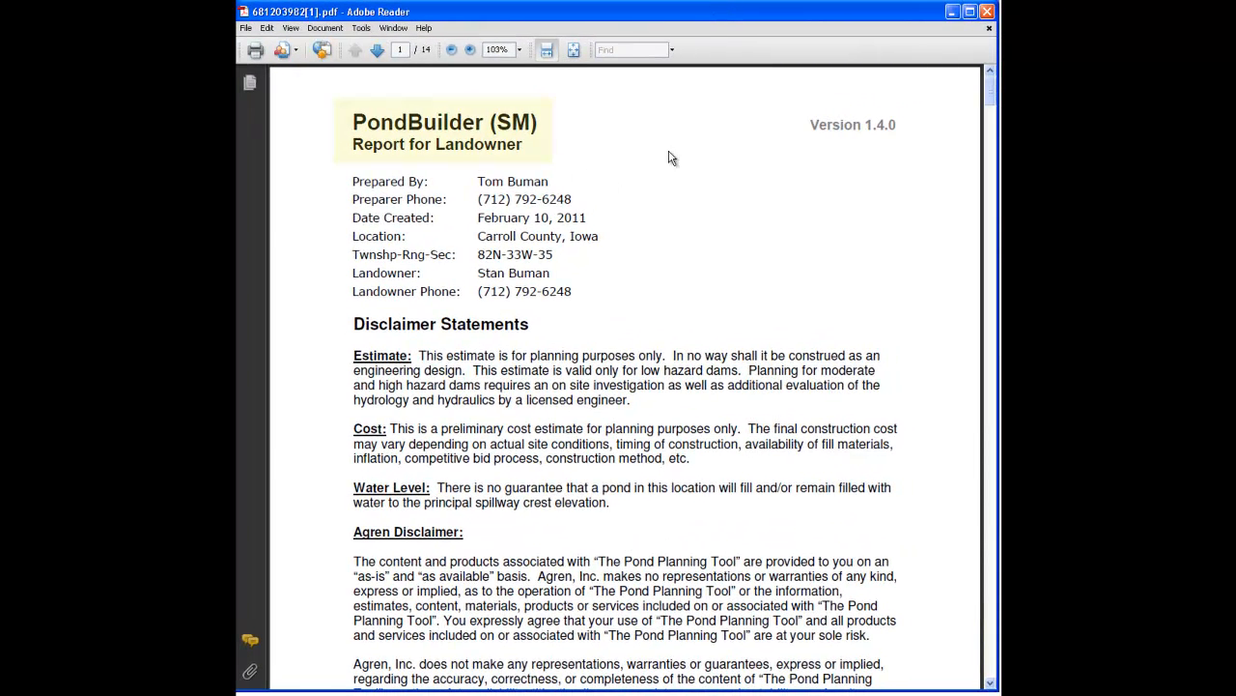
drag(992, 100, 987, 504)
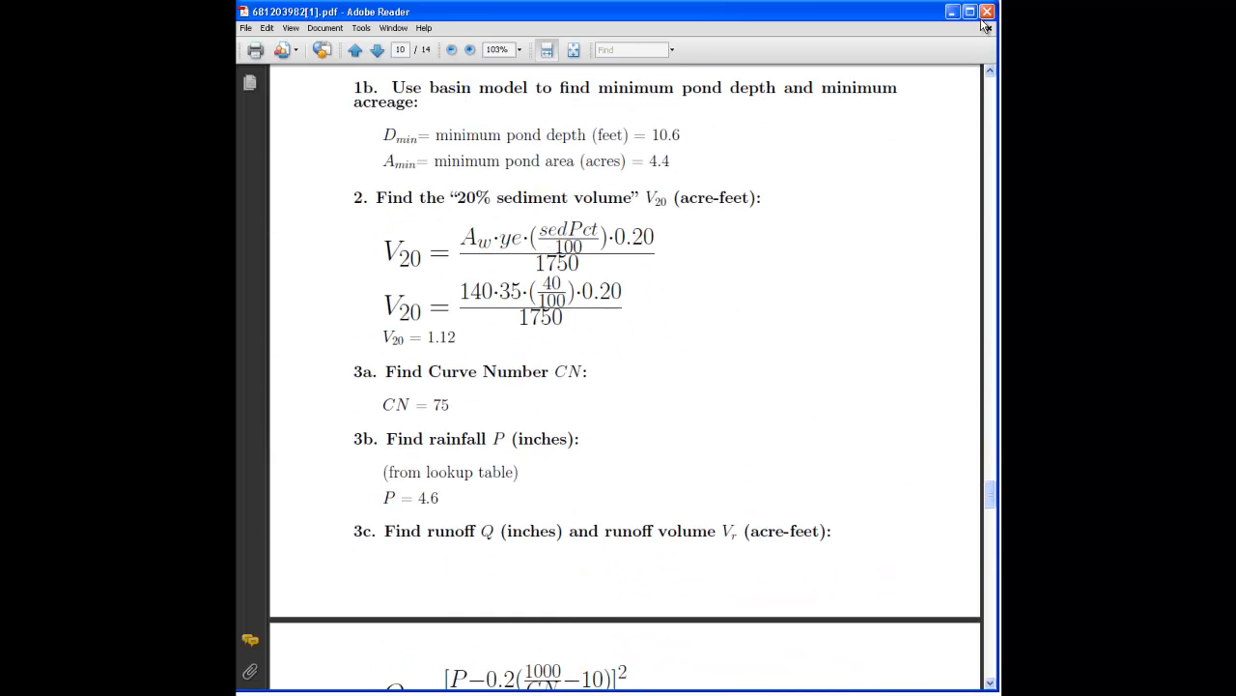
click(954, 11)
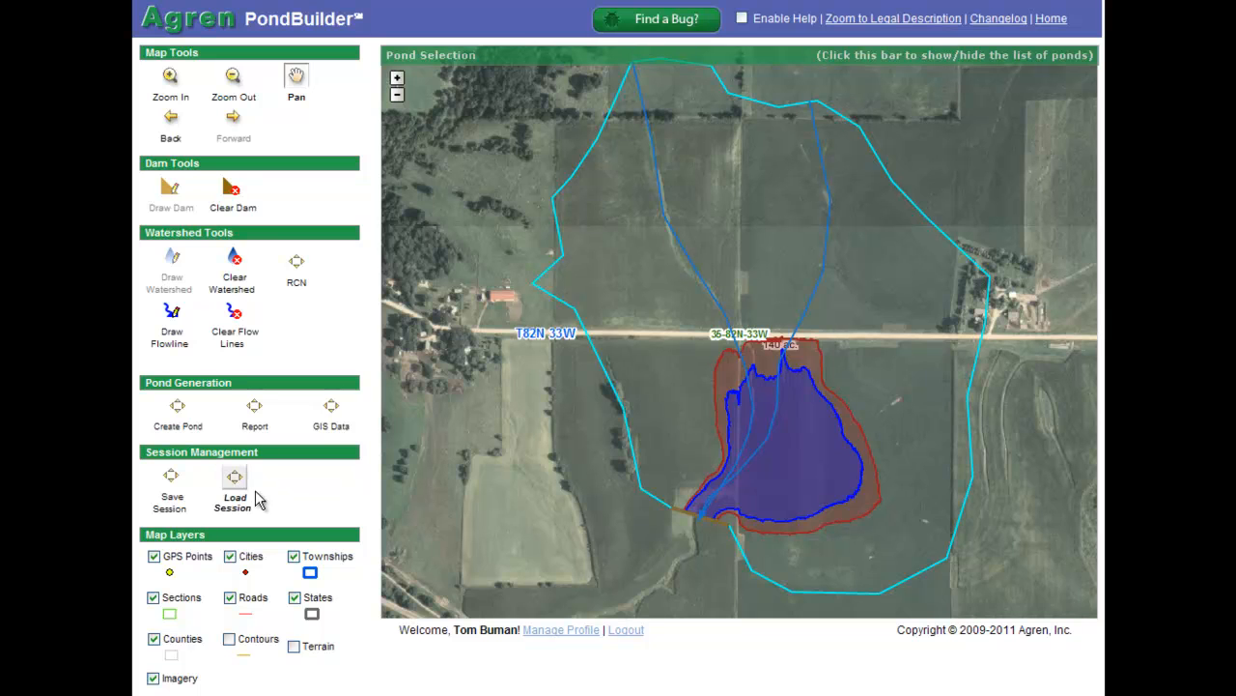
Save the pond planning session to disk as a .pnd session file
click(175, 481)
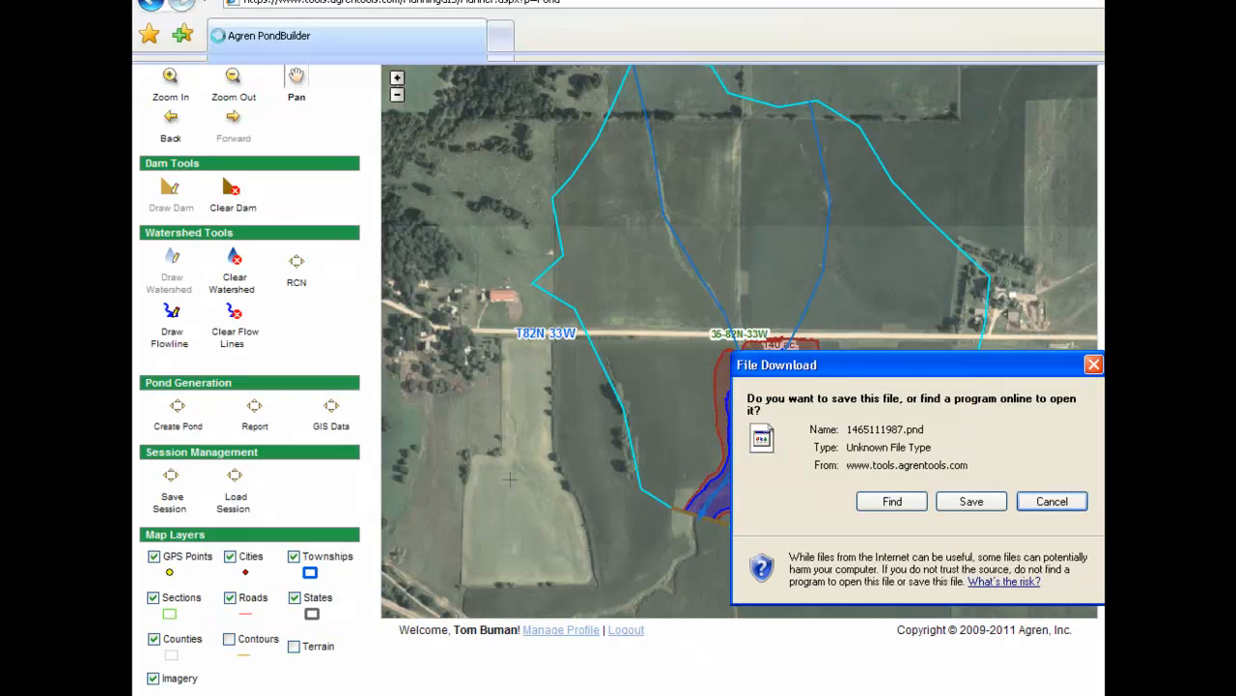
click(964, 507)
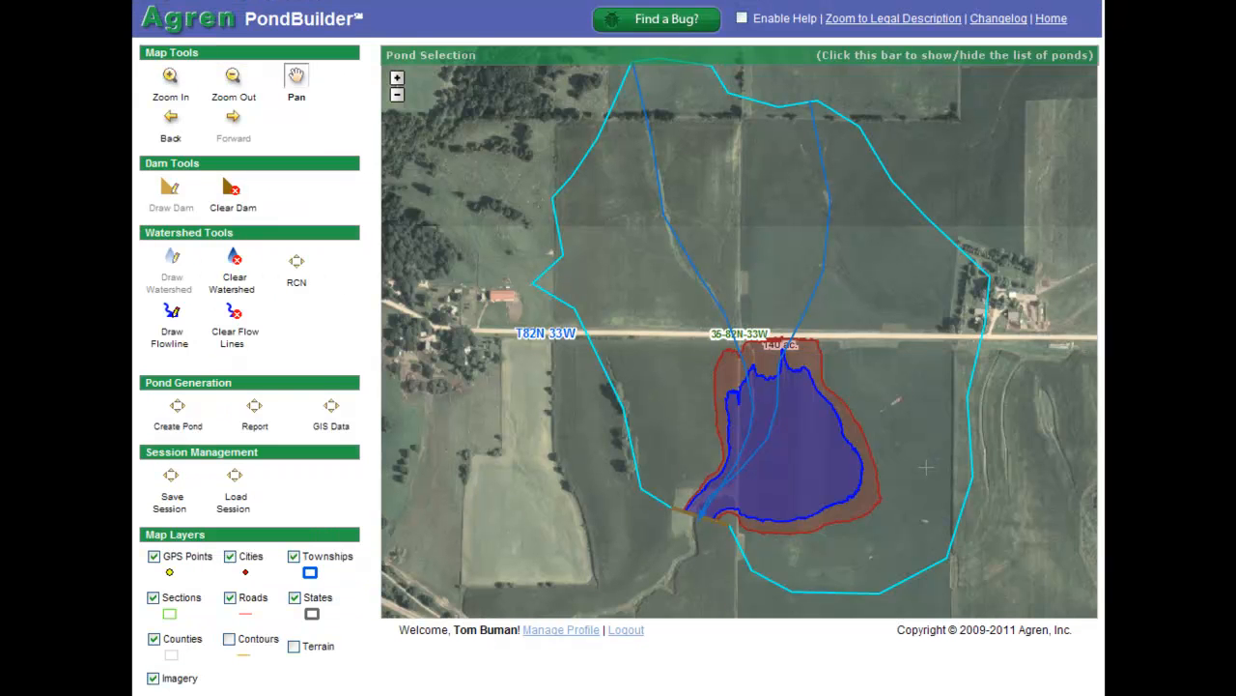